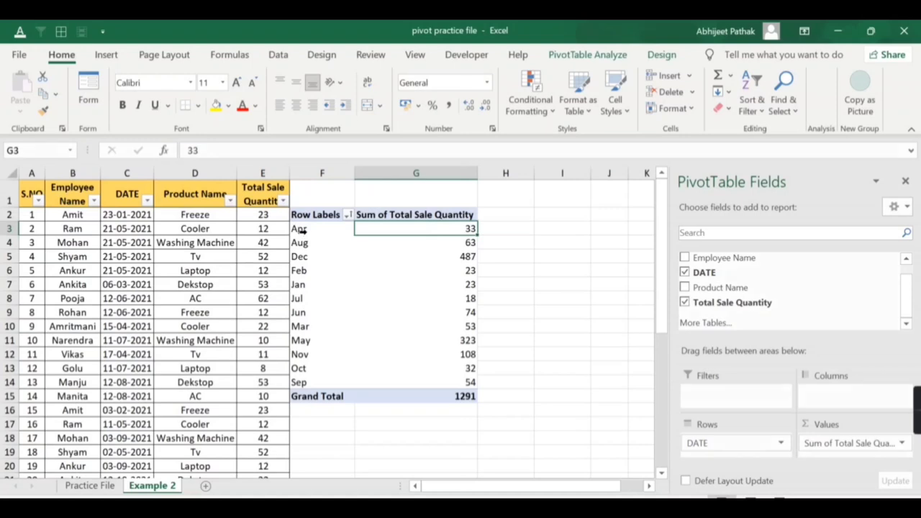
- Try sorting the pivot table's month row labels from oldest to newest and from newest to oldest
{"action": "left_click", "coordinate": [468, 244]}
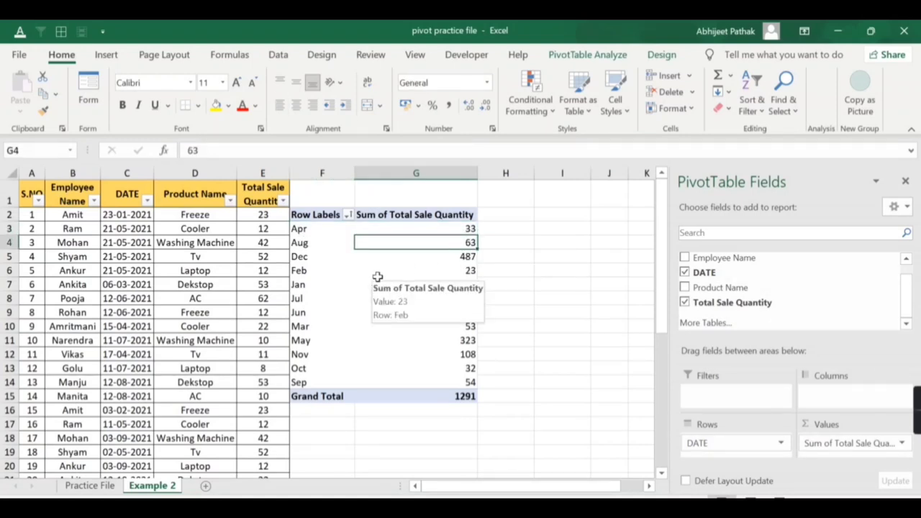
{"action": "left_click", "coordinate": [313, 230]}
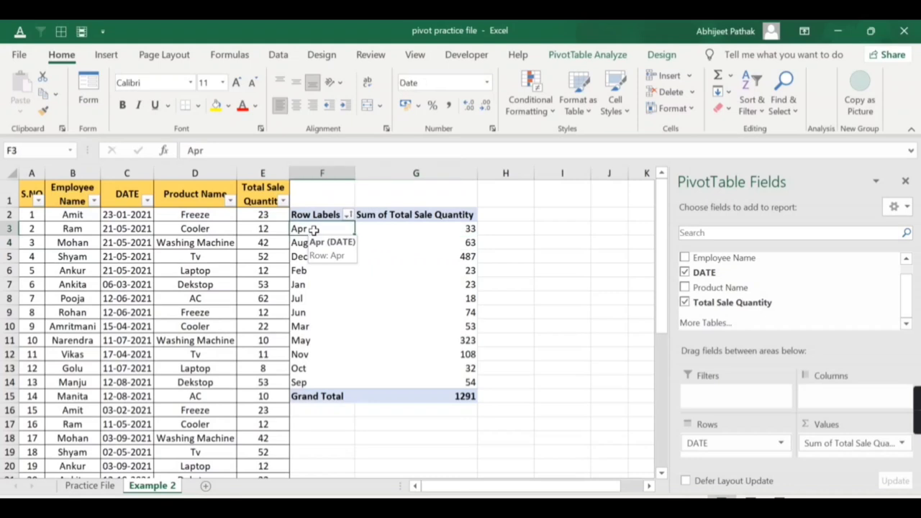
{"action": "left_click", "coordinate": [347, 215]}
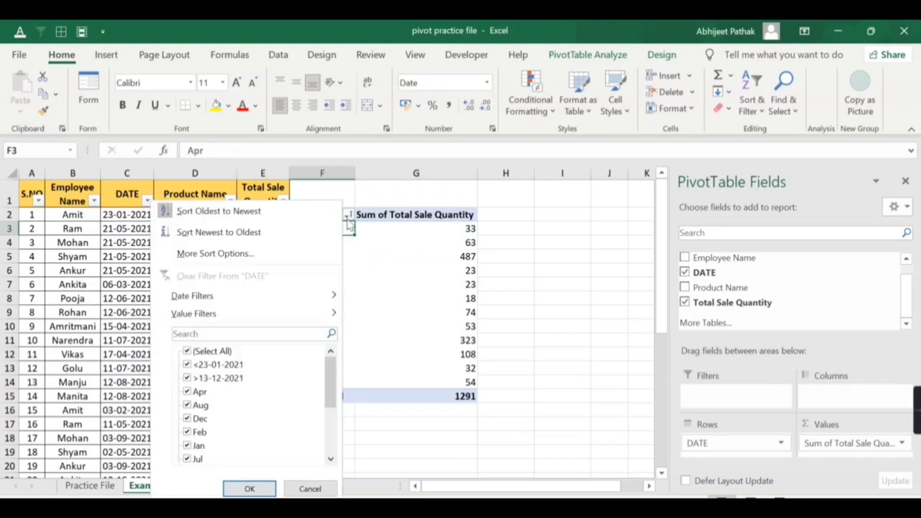
{"action": "left_click", "coordinate": [241, 216]}
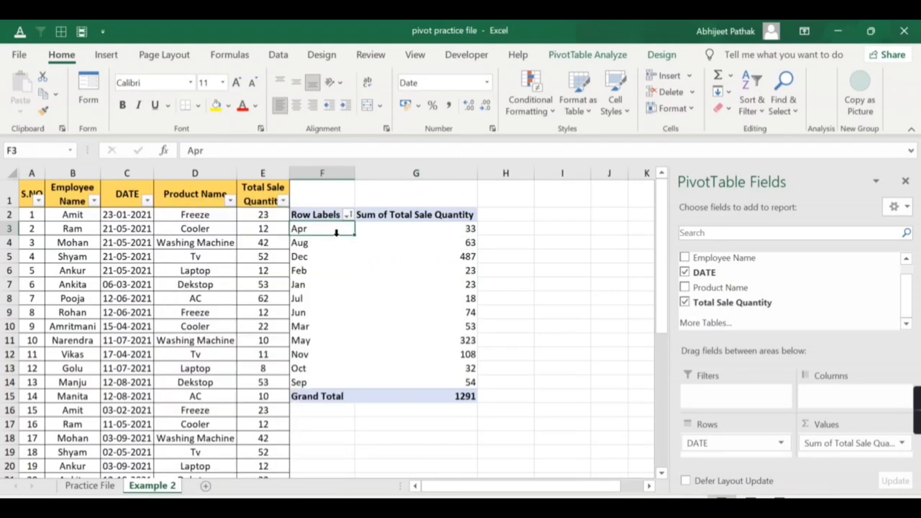
{"action": "left_click", "coordinate": [348, 216]}
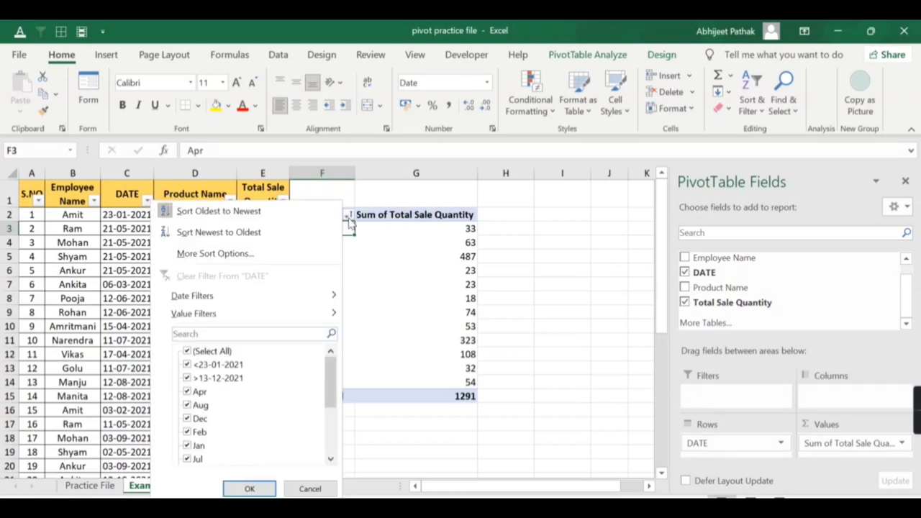
{"action": "left_click", "coordinate": [245, 232]}
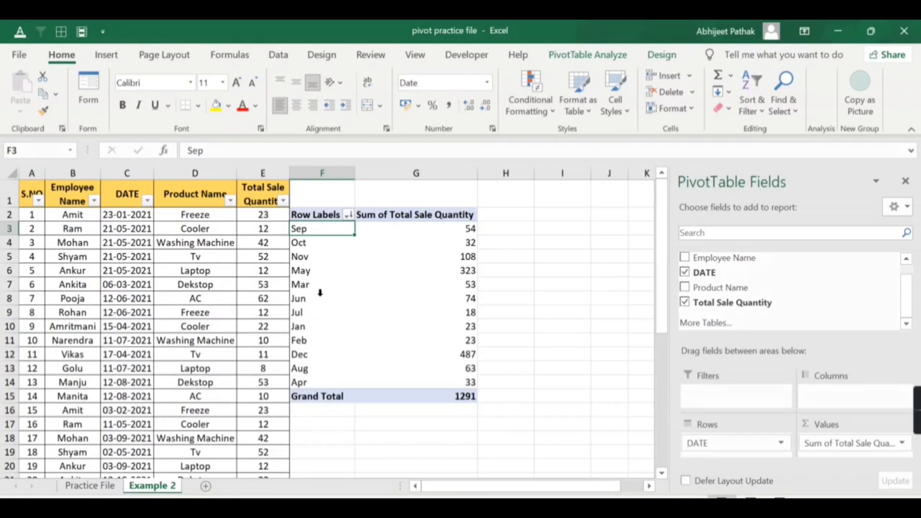
- Enable Use Custom Lists when sorting for the pivot table and sort its month row labels oldest to newest
{"action": "right_click", "coordinate": [304, 231]}
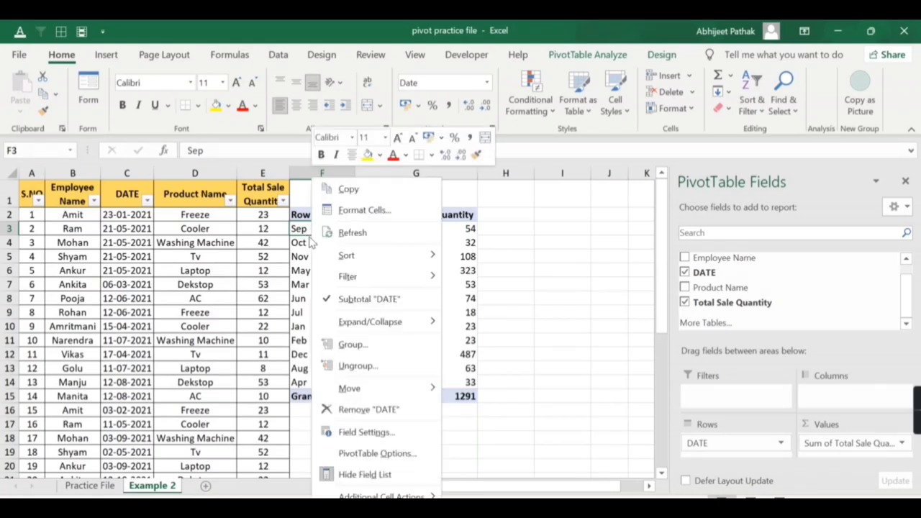
{"action": "left_click", "coordinate": [387, 454]}
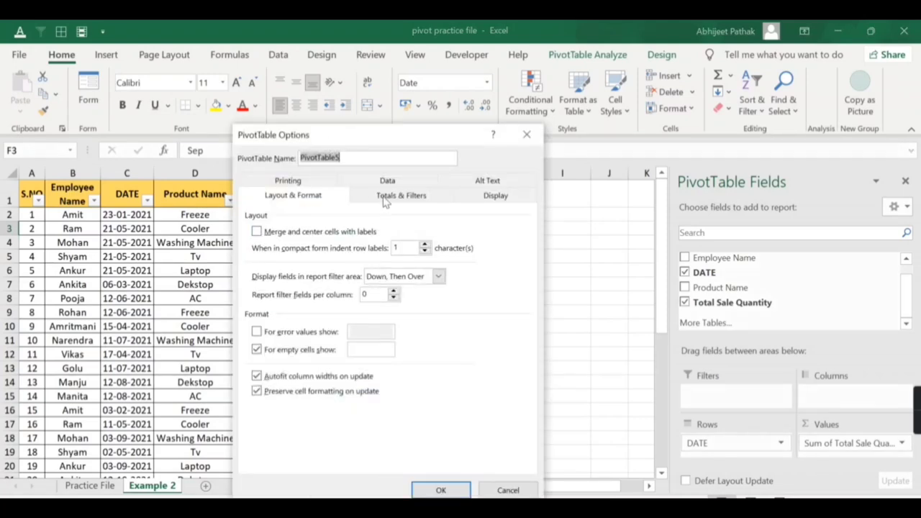
{"action": "left_click", "coordinate": [409, 199]}
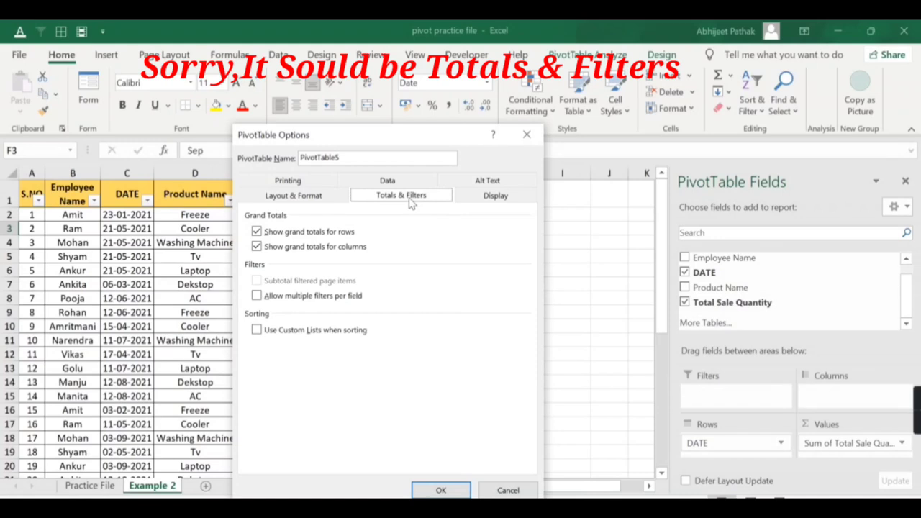
{"action": "left_click", "coordinate": [306, 333]}
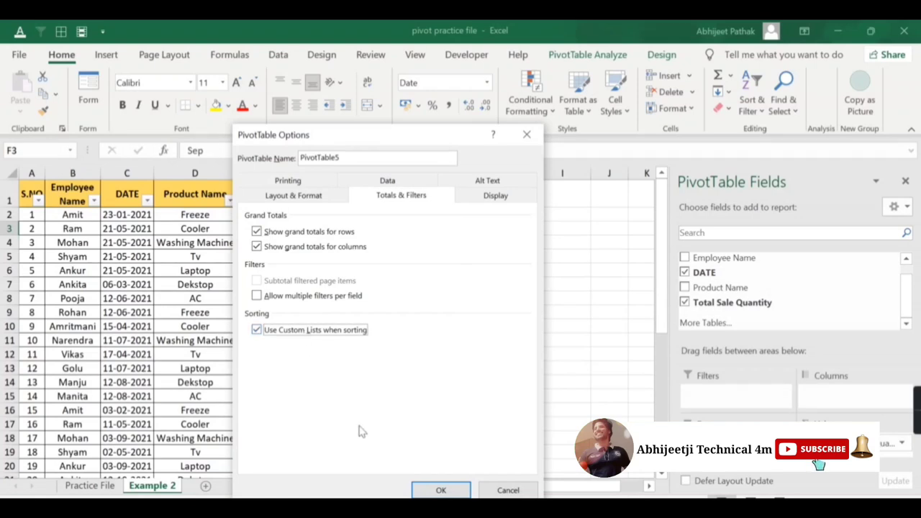
{"action": "left_click", "coordinate": [435, 491]}
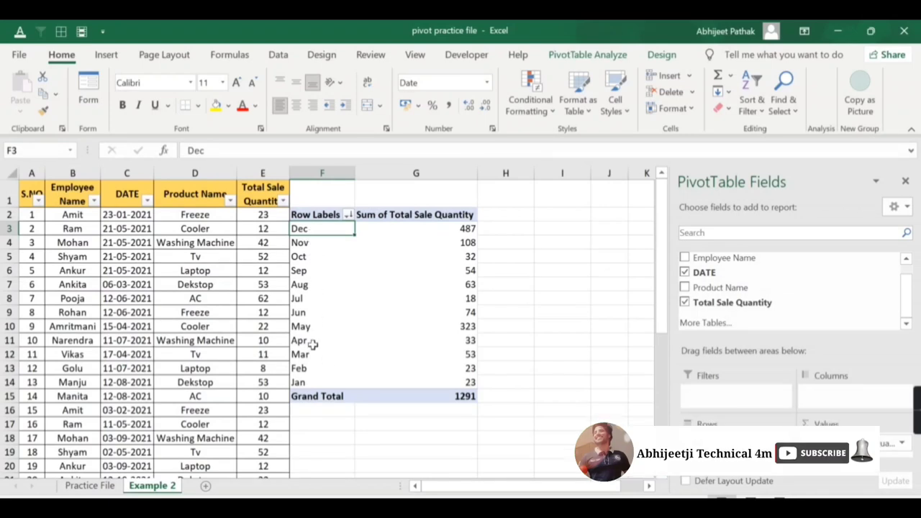
{"action": "left_click", "coordinate": [346, 215]}
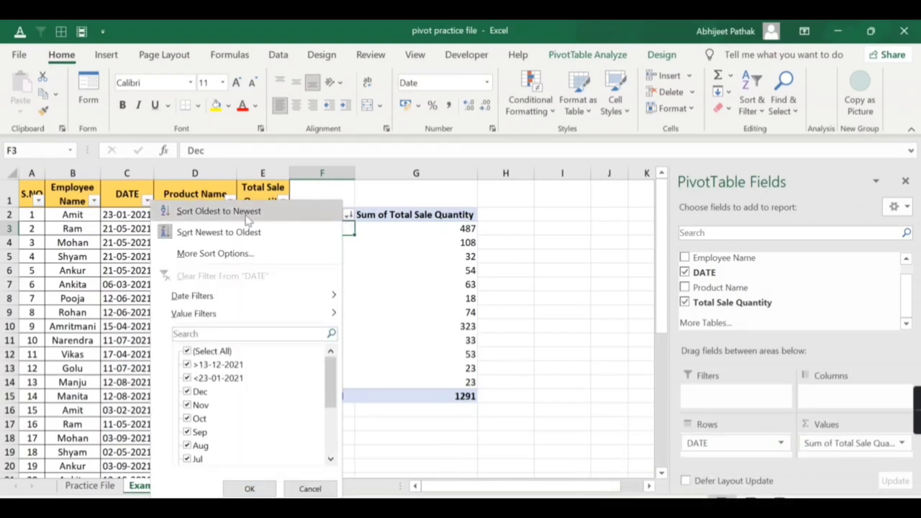
{"action": "left_click", "coordinate": [209, 213]}
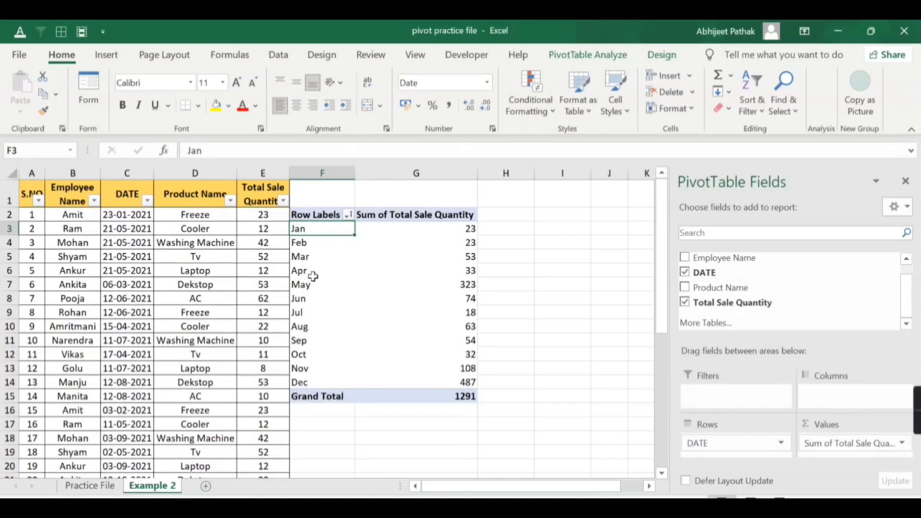
- Examine the custom lists offered as first key sort order for the DATE field, leaving its sort options unsaved
{"action": "right_click", "coordinate": [312, 229]}
{"action": "mouse_move", "coordinate": [363, 255]}
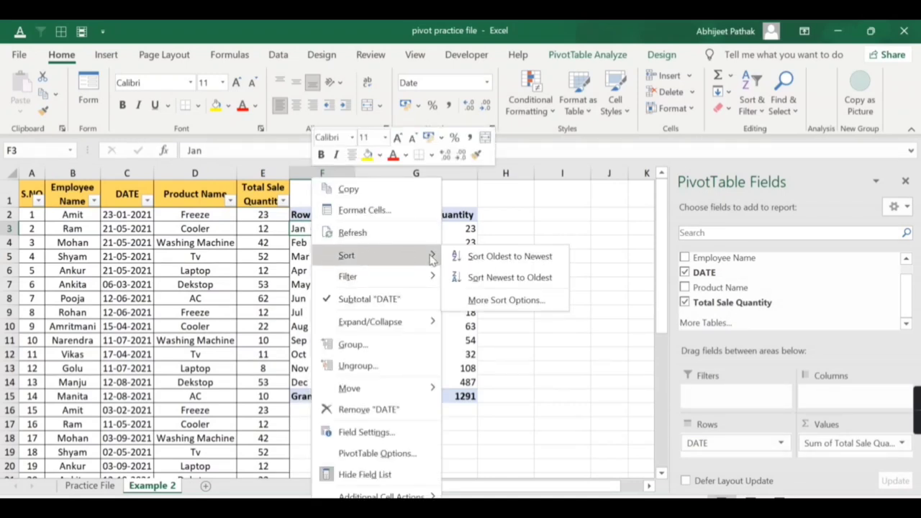
{"action": "left_click", "coordinate": [482, 299]}
{"action": "left_click", "coordinate": [404, 428]}
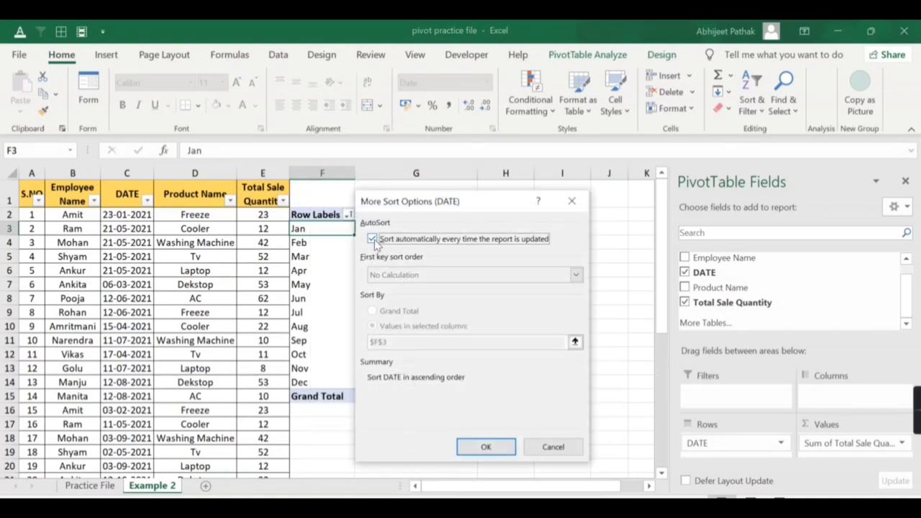
{"action": "left_click", "coordinate": [372, 238]}
{"action": "left_click", "coordinate": [461, 279]}
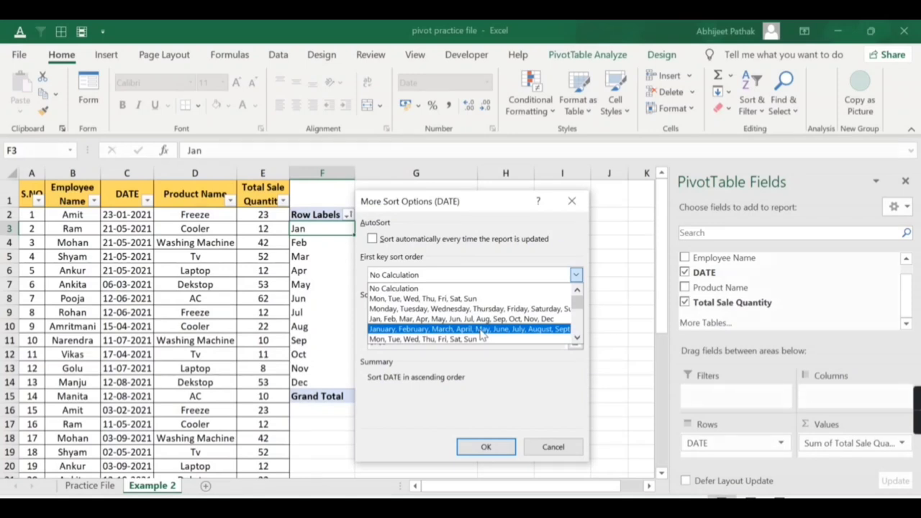
{"action": "scroll", "coordinate": [468, 335], "scroll_direction": "down", "scroll_amount": 3}
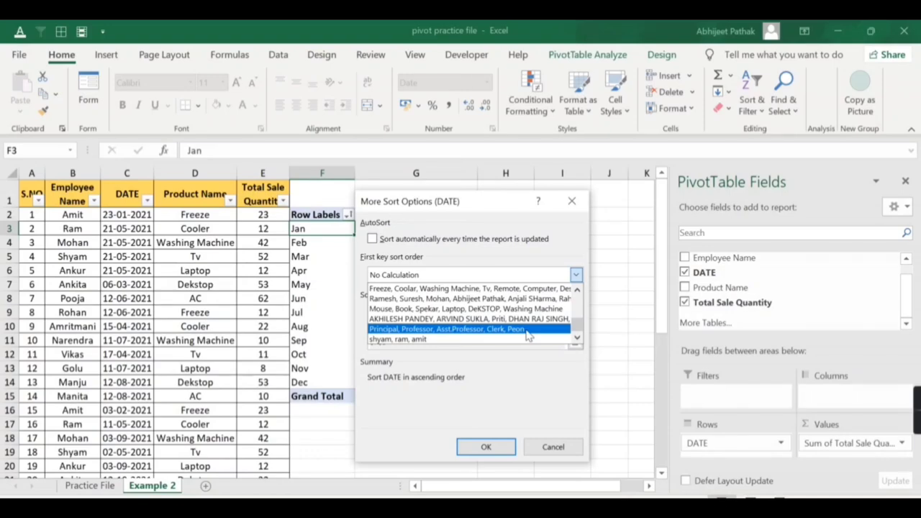
{"action": "left_click", "coordinate": [568, 202]}
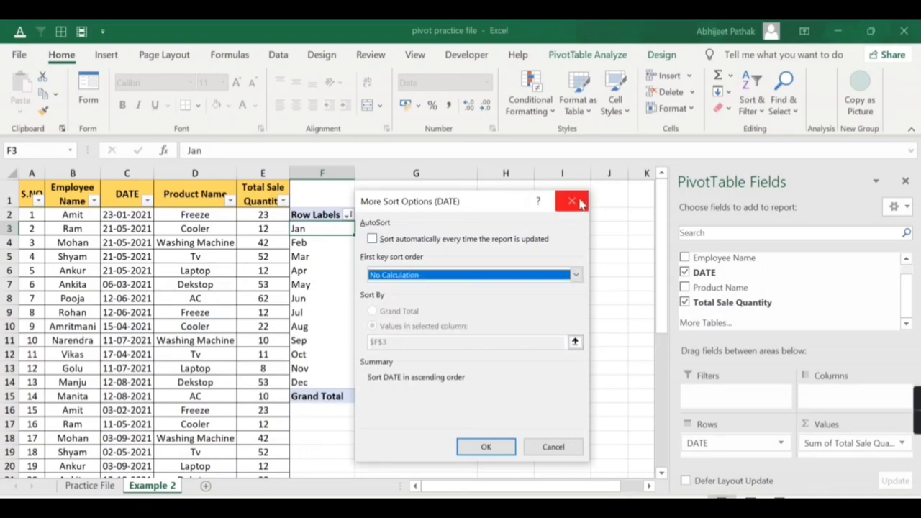
{"action": "left_click", "coordinate": [574, 446]}
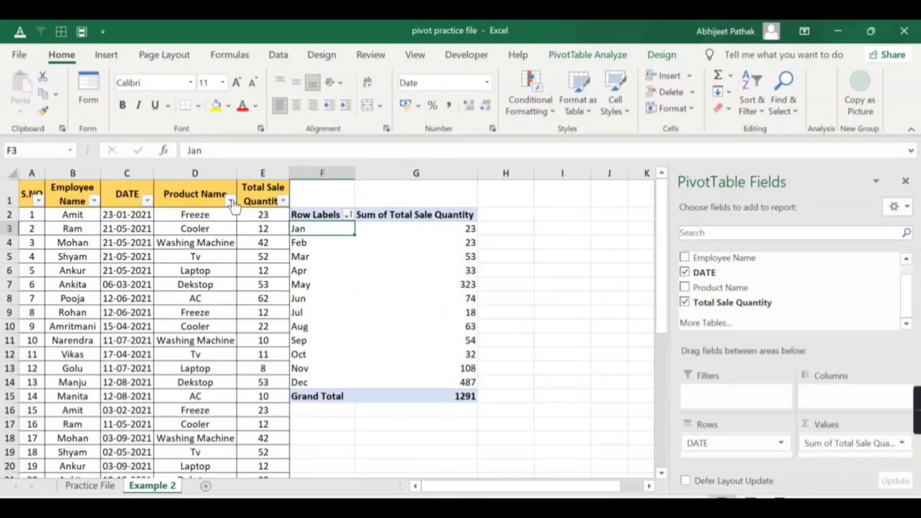
- Sort the source table by Product Name from A to Z and re-sort it from Z to A
{"action": "left_click", "coordinate": [231, 202]}
{"action": "left_click", "coordinate": [171, 197]}
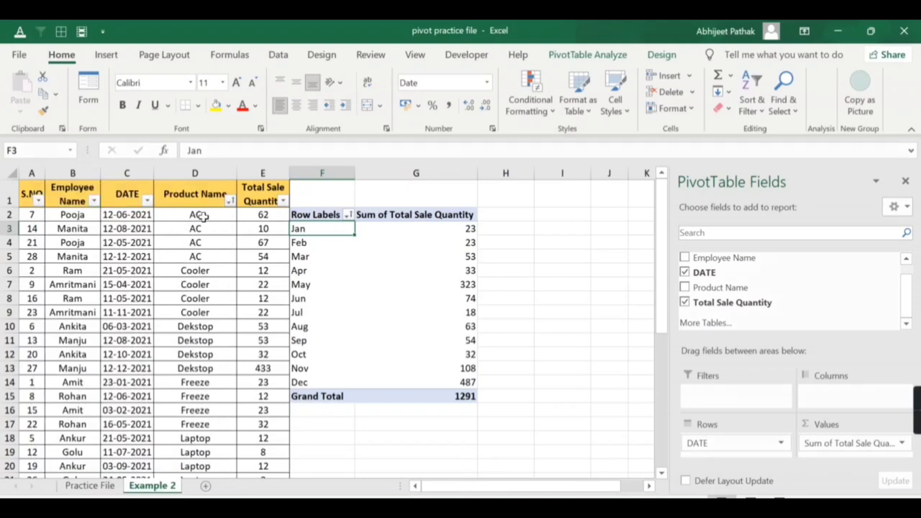
{"action": "left_click", "coordinate": [230, 202]}
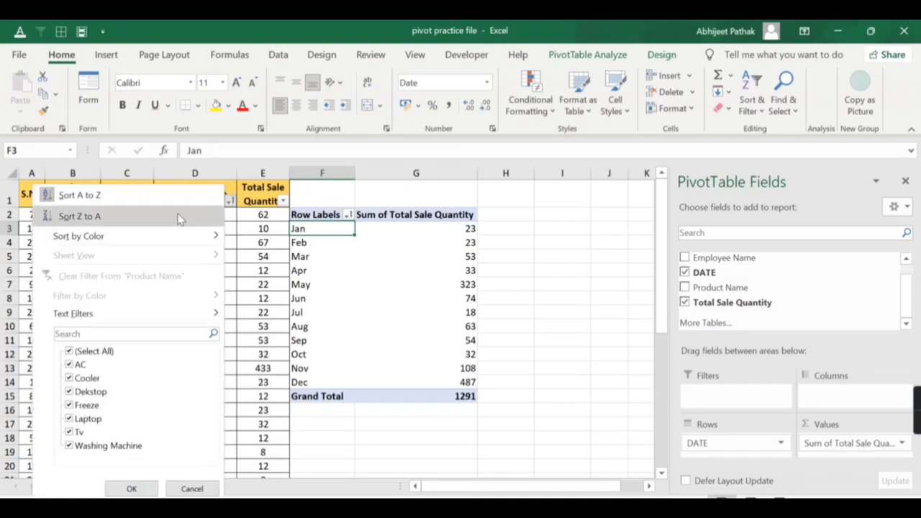
{"action": "left_click", "coordinate": [180, 218]}
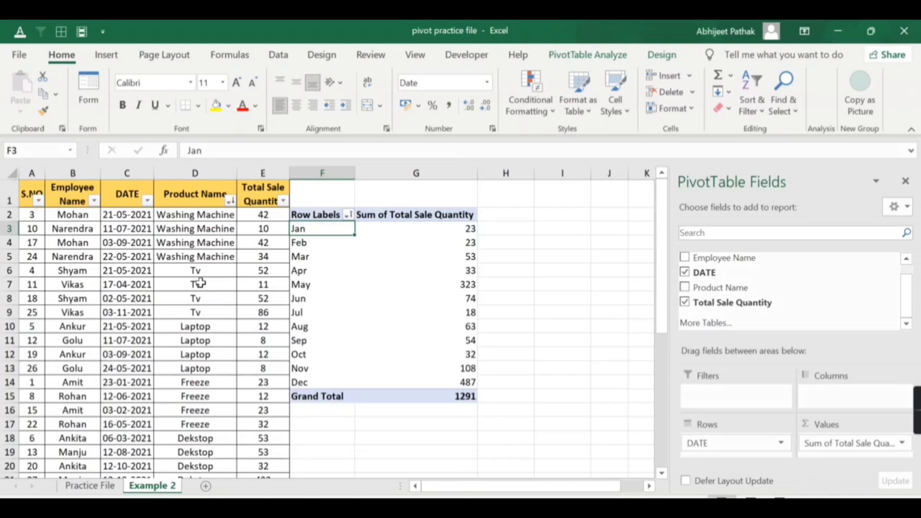
- Review the month pivot table's custom list sorting setting among its totals and filters options
{"action": "right_click", "coordinate": [300, 229]}
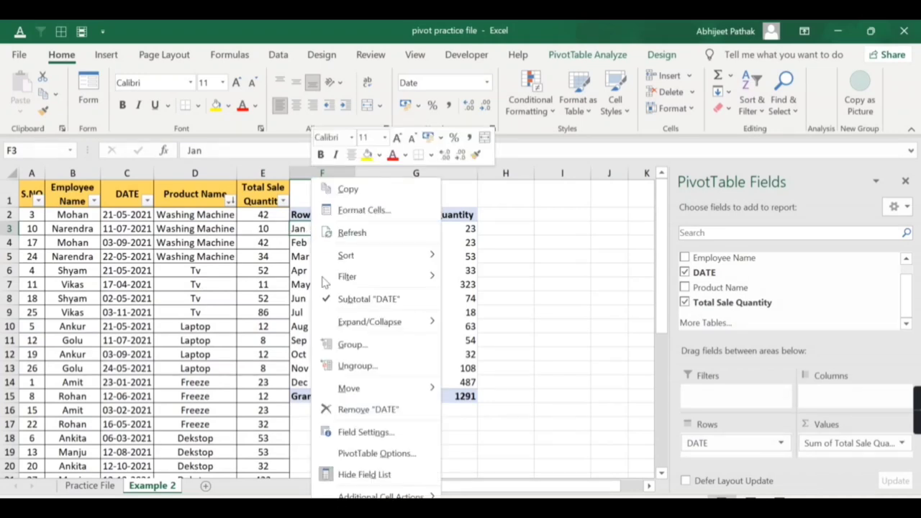
{"action": "left_click", "coordinate": [370, 451]}
{"action": "left_click", "coordinate": [387, 196]}
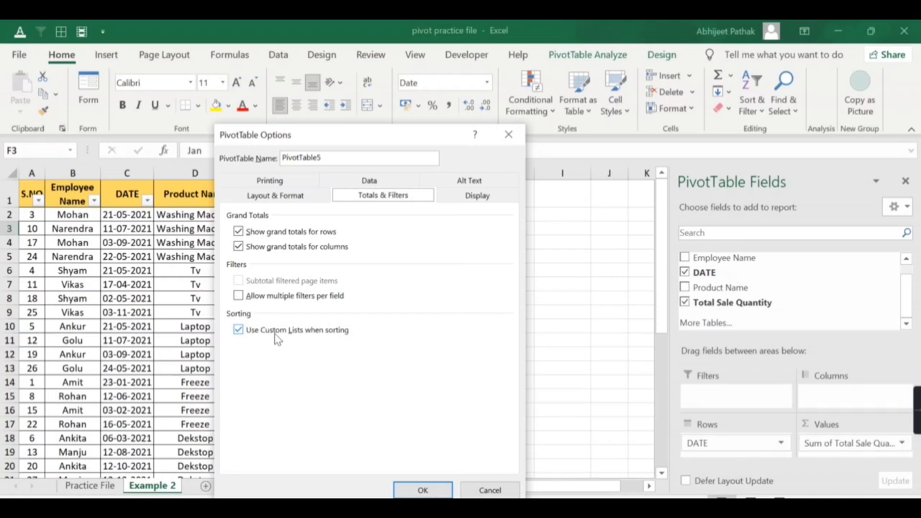
{"action": "left_click", "coordinate": [439, 488]}
- Create a PivotTable from range A1:E19 of the Practice File sheet, placed in cell F3 of the same worksheet
{"action": "left_click", "coordinate": [89, 485]}
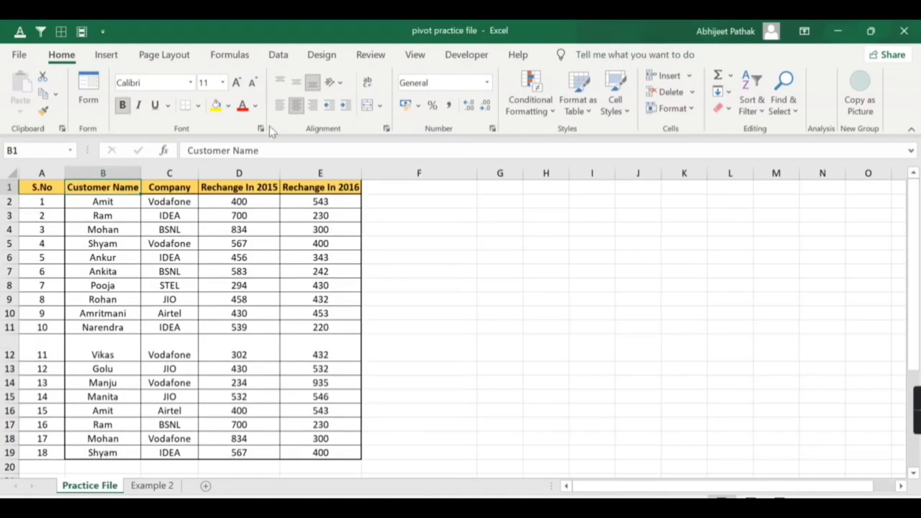
{"action": "left_click", "coordinate": [106, 54]}
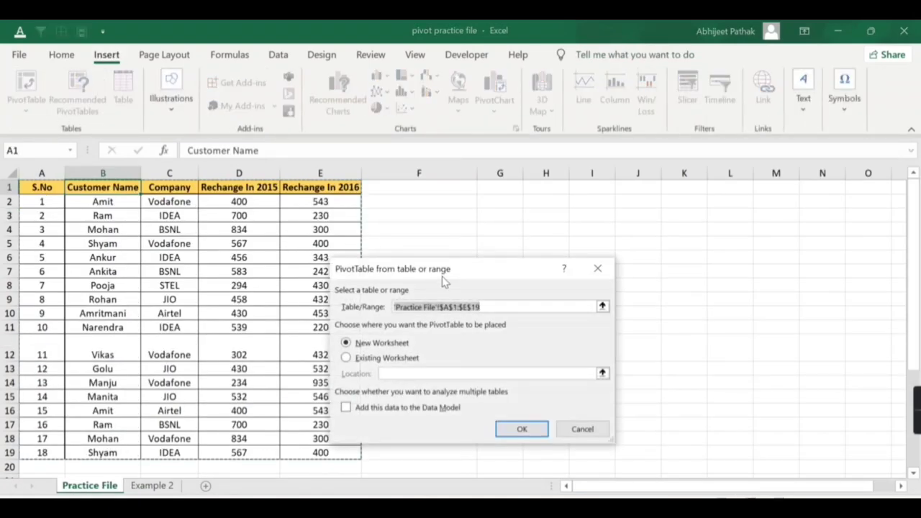
{"action": "left_click_drag", "start_coordinate": [448, 274], "coordinate": [618, 267]}
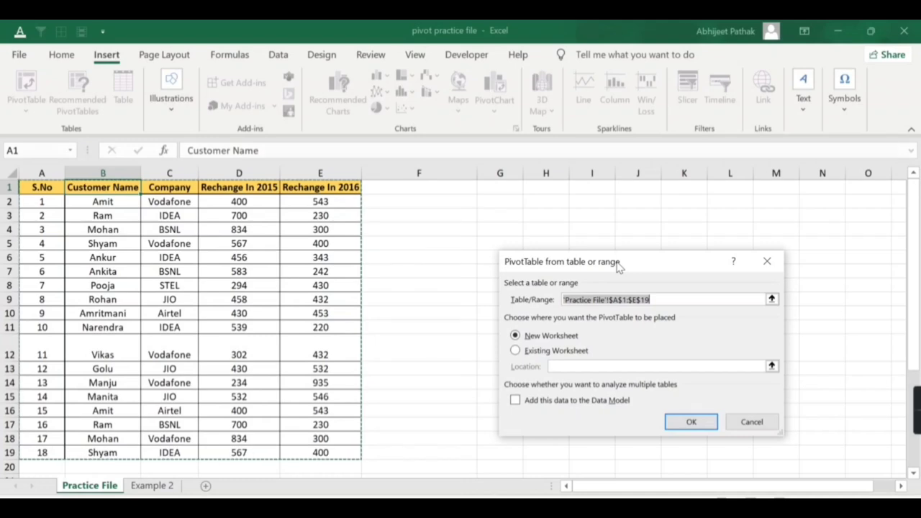
{"action": "left_click", "coordinate": [565, 353]}
{"action": "left_click", "coordinate": [569, 366]}
{"action": "left_click", "coordinate": [407, 215]}
{"action": "left_click", "coordinate": [687, 422]}
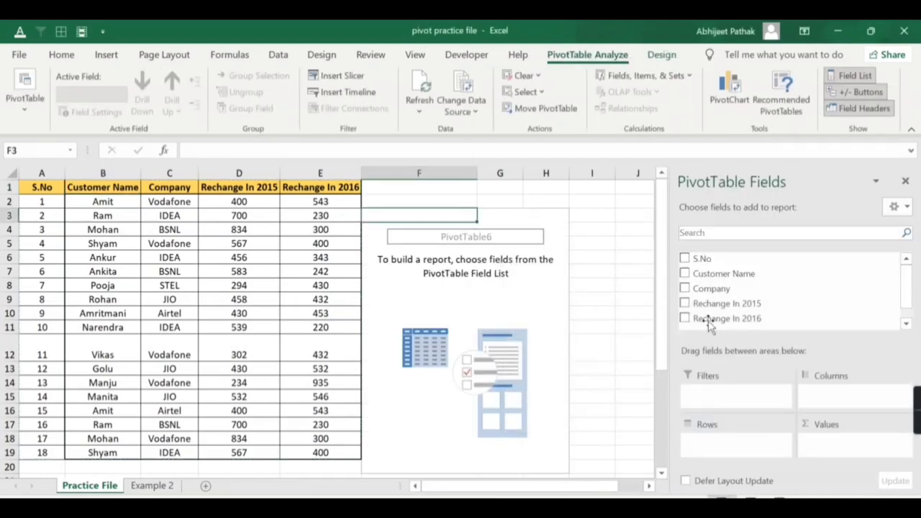
- Add Company and Customer Name as pivot rows and Rechange In 2015 and Rechange In 2016 as summed values
{"action": "left_click", "coordinate": [685, 289]}
{"action": "left_click", "coordinate": [684, 275]}
{"action": "left_click", "coordinate": [685, 304]}
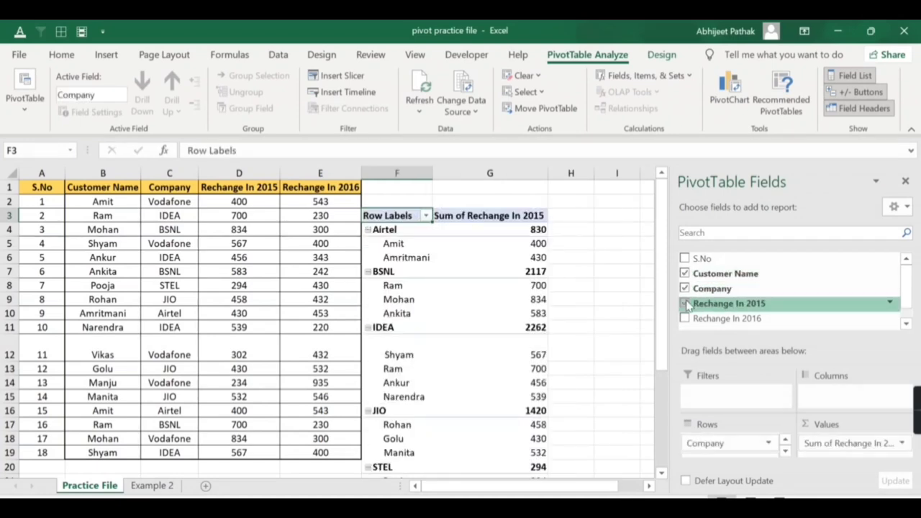
{"action": "left_click", "coordinate": [685, 318]}
{"action": "mouse_move", "coordinate": [576, 485]}
{"action": "left_mouse_down"}
{"action": "mouse_move", "coordinate": [617, 488]}
{"action": "mouse_move", "coordinate": [561, 488]}
{"action": "left_mouse_up"}
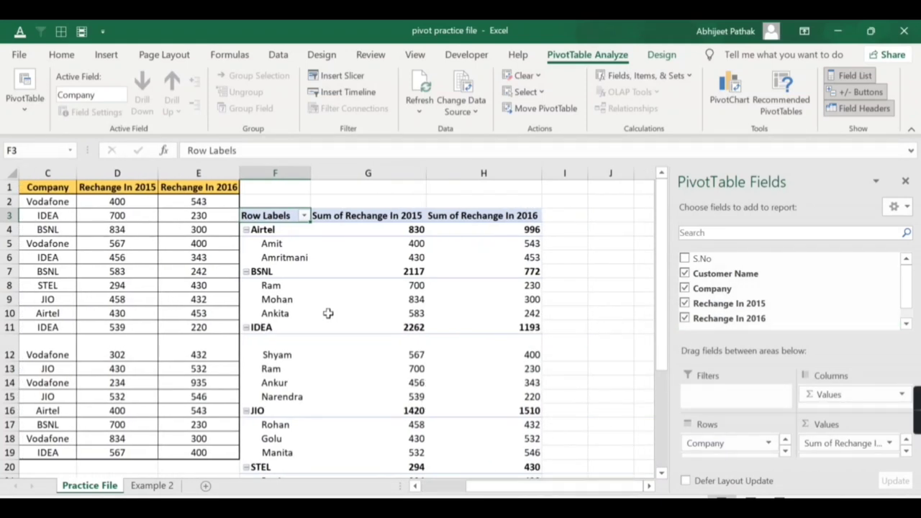
- Turn off Use Custom Lists when sorting in the Totals & Filters options of the Company pivot table
{"action": "mouse_move", "coordinate": [327, 313]}
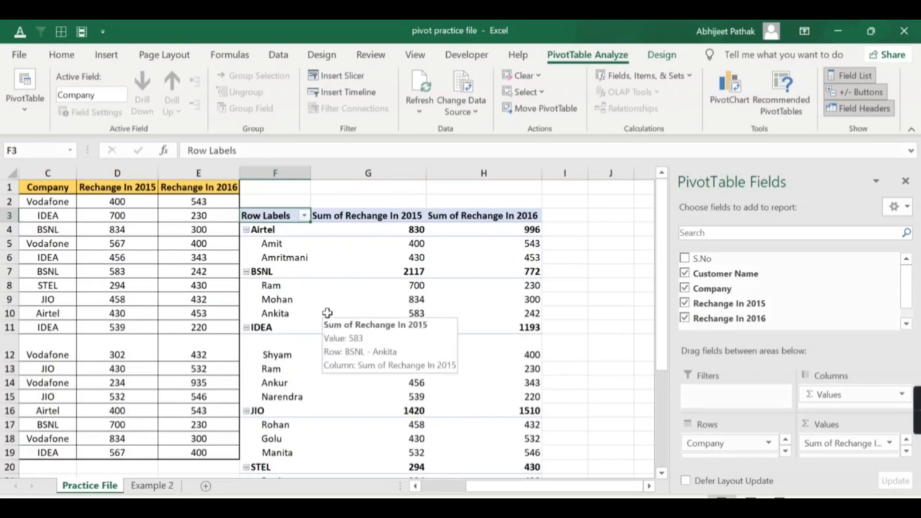
{"action": "right_click", "coordinate": [272, 243]}
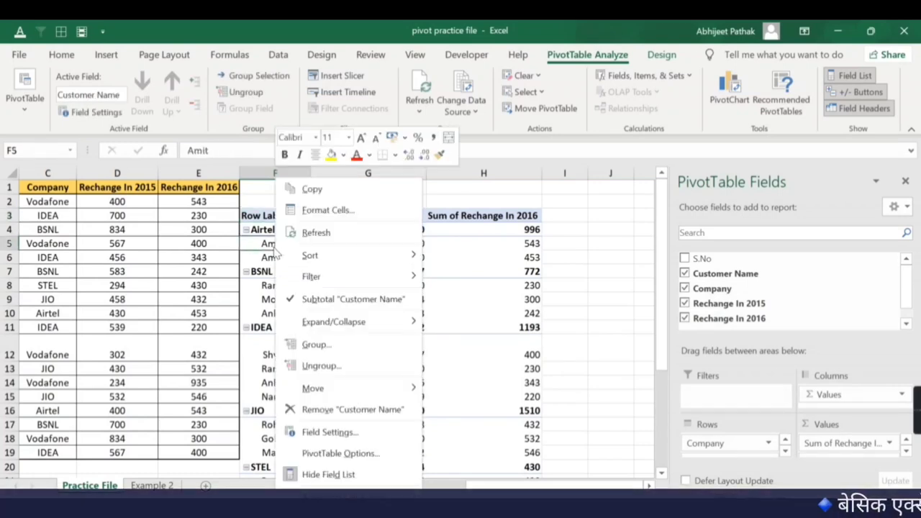
{"action": "left_click", "coordinate": [338, 453]}
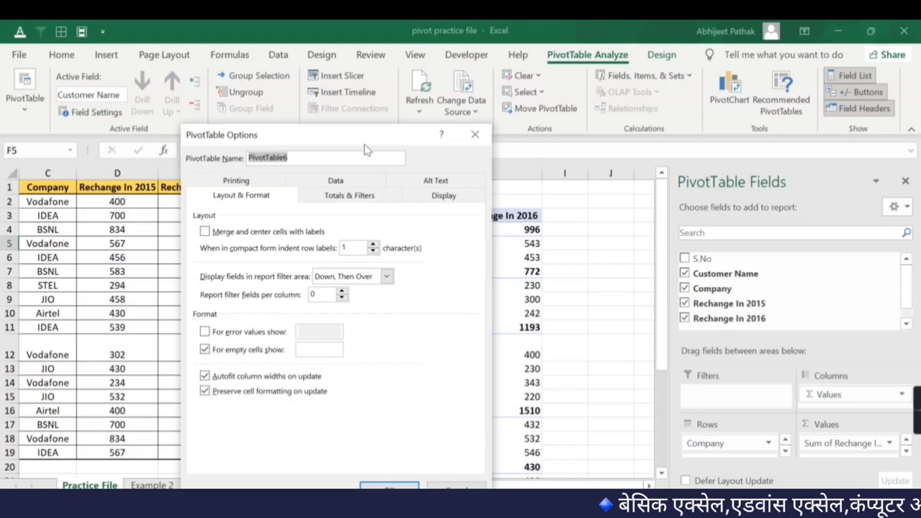
{"action": "left_click", "coordinate": [379, 193]}
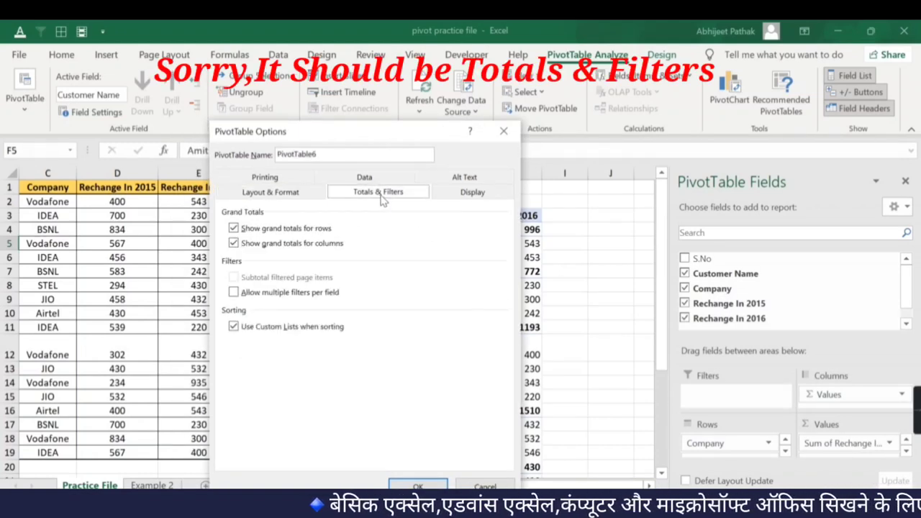
{"action": "left_click", "coordinate": [259, 328]}
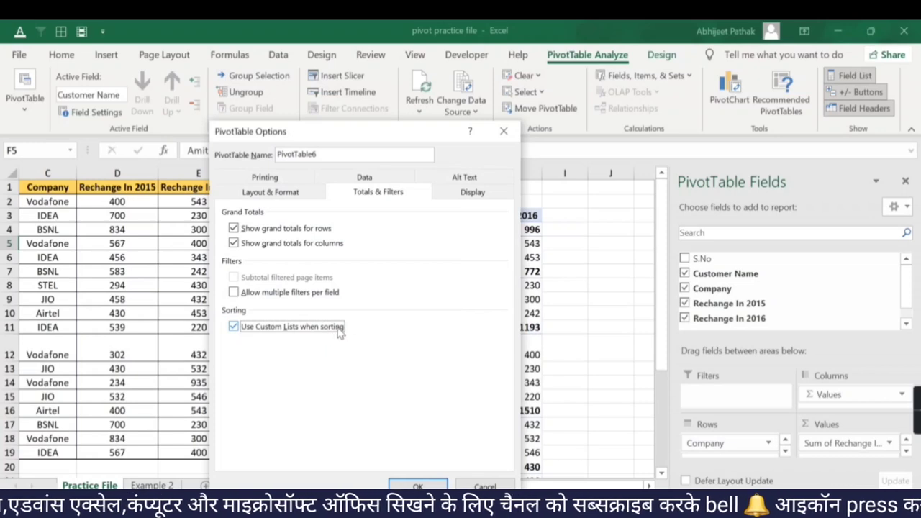
{"action": "left_click", "coordinate": [255, 328]}
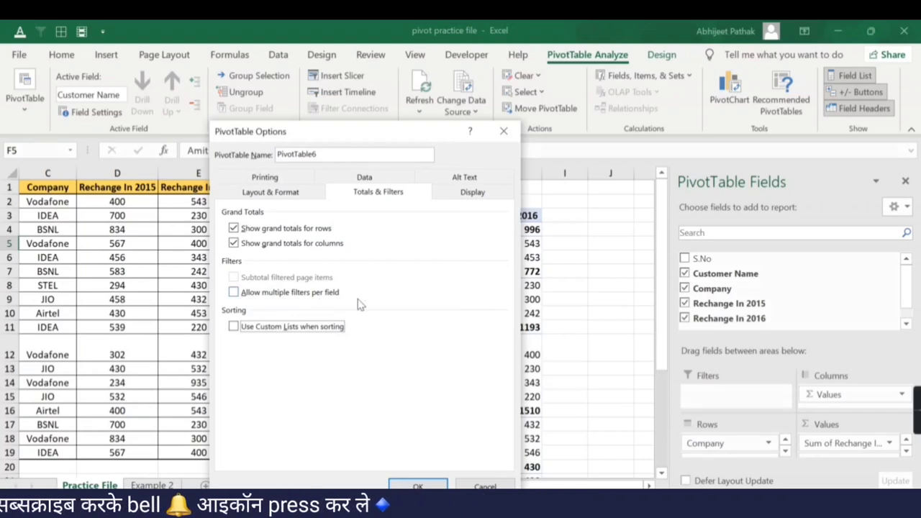
{"action": "key", "text": "Return"}
- Value-filter Customer Name to items whose Sum of Rechange In 2015 is greater than 500, and check the active value filter
{"action": "right_click", "coordinate": [294, 247]}
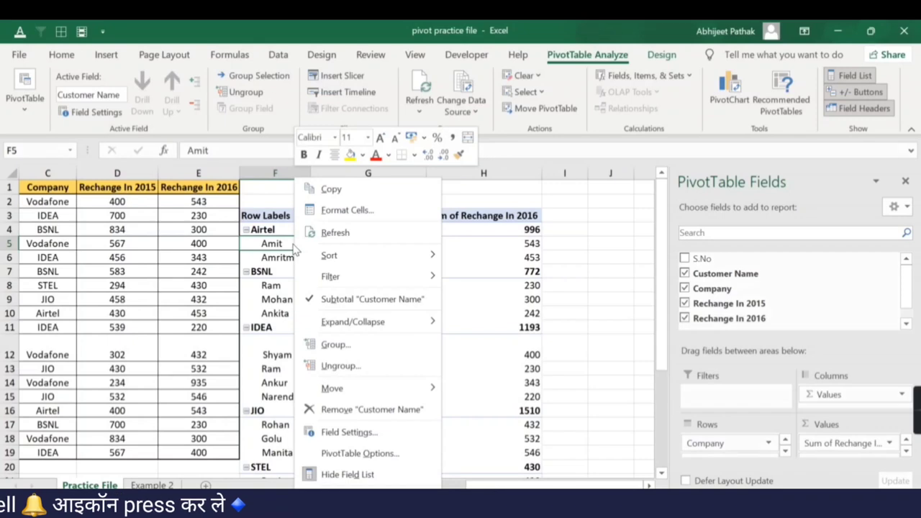
{"action": "mouse_move", "coordinate": [342, 278]}
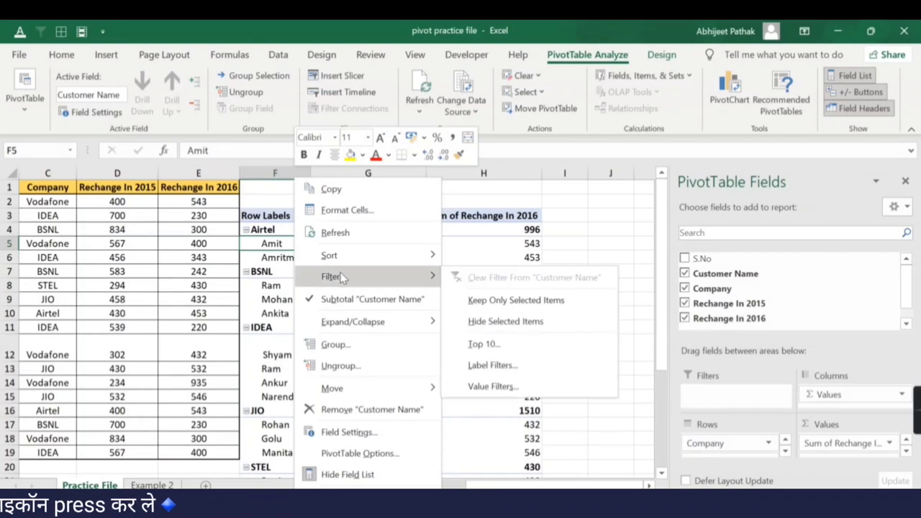
{"action": "left_click", "coordinate": [509, 389]}
{"action": "left_click", "coordinate": [497, 296]}
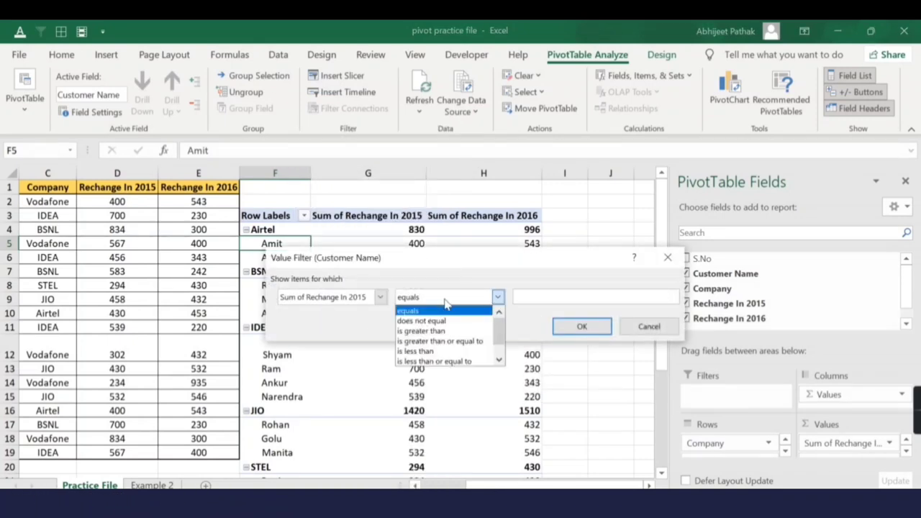
{"action": "left_click", "coordinate": [438, 332]}
{"action": "left_click", "coordinate": [534, 296]}
{"action": "type", "text": "500"}
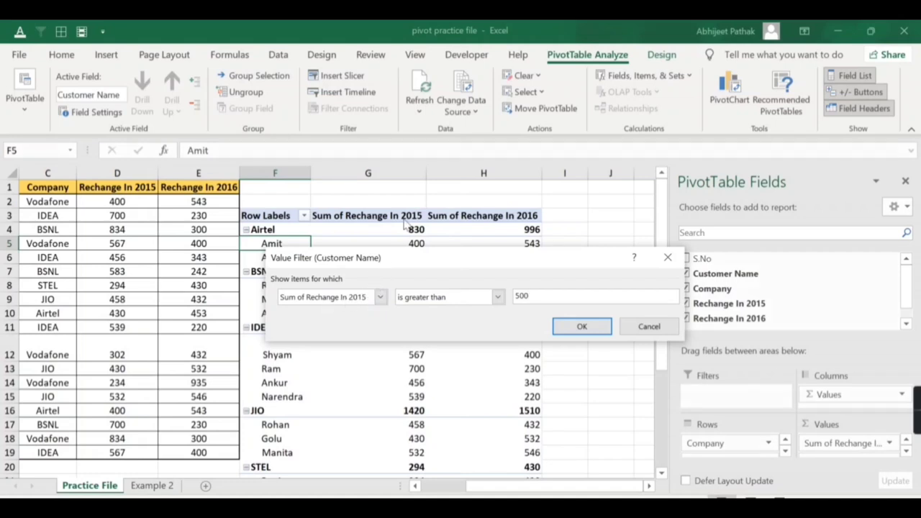
{"action": "left_click", "coordinate": [581, 327]}
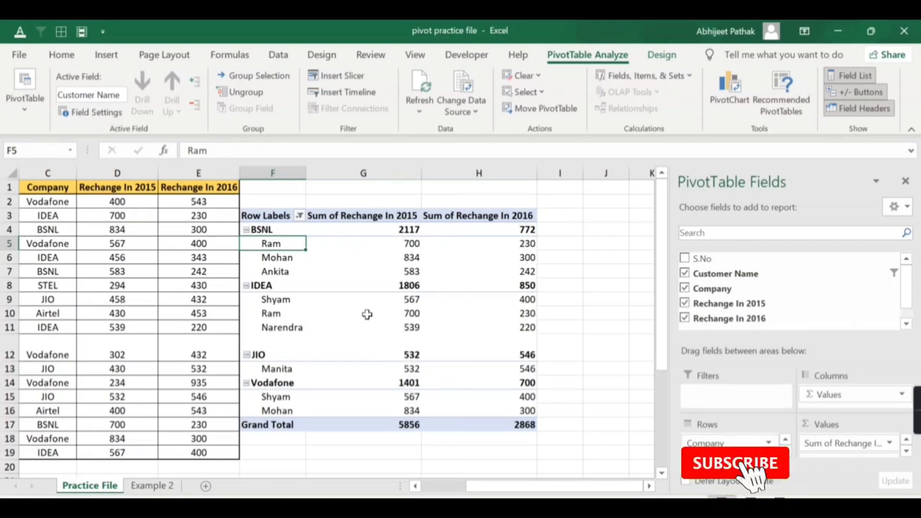
{"action": "left_click", "coordinate": [298, 215]}
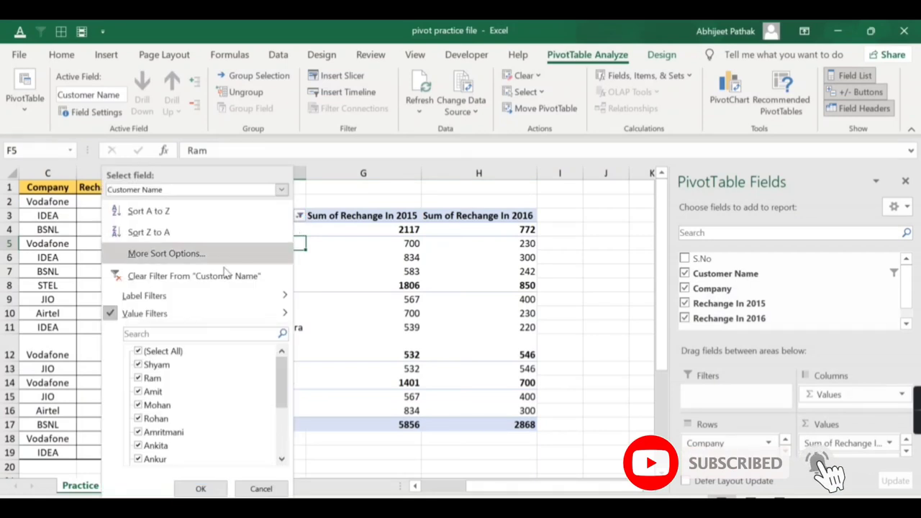
{"action": "mouse_move", "coordinate": [144, 314]}
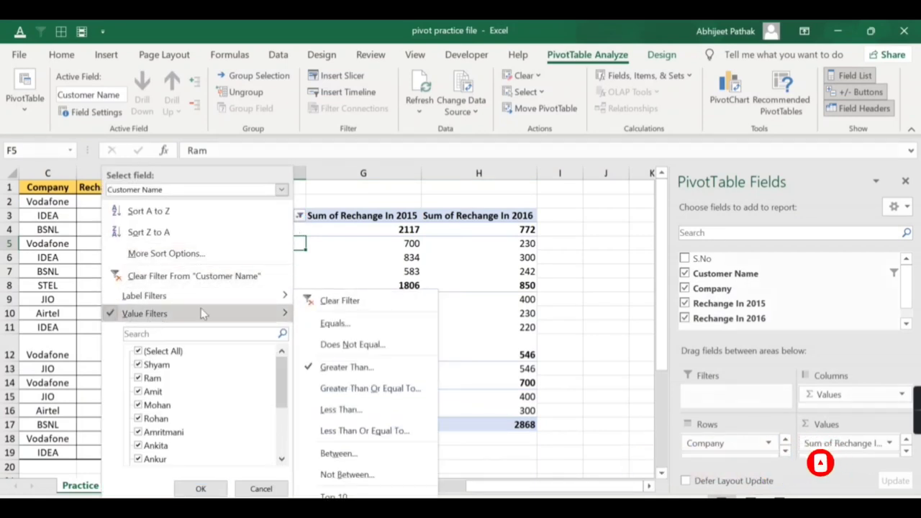
{"action": "left_click", "coordinate": [323, 254]}
- Apply a label filter to Customer Name showing only items whose label contains "n"
{"action": "right_click", "coordinate": [289, 246]}
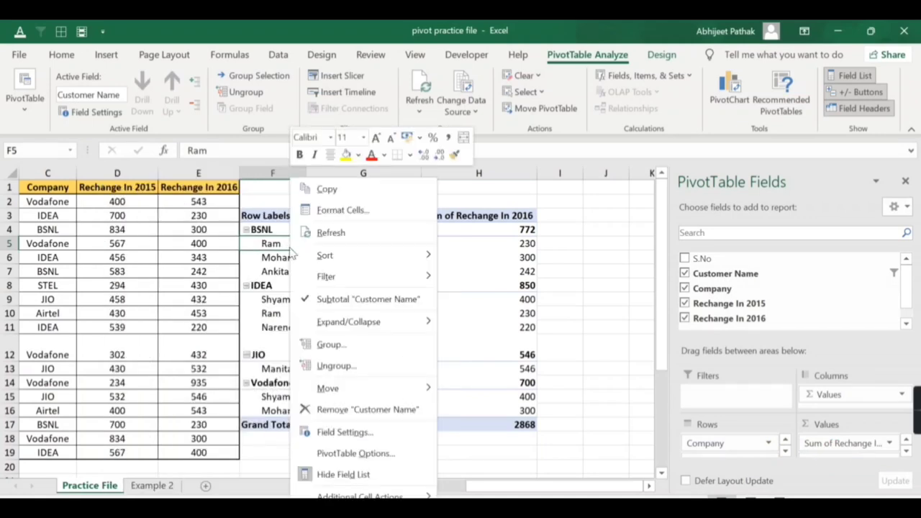
{"action": "mouse_move", "coordinate": [327, 276]}
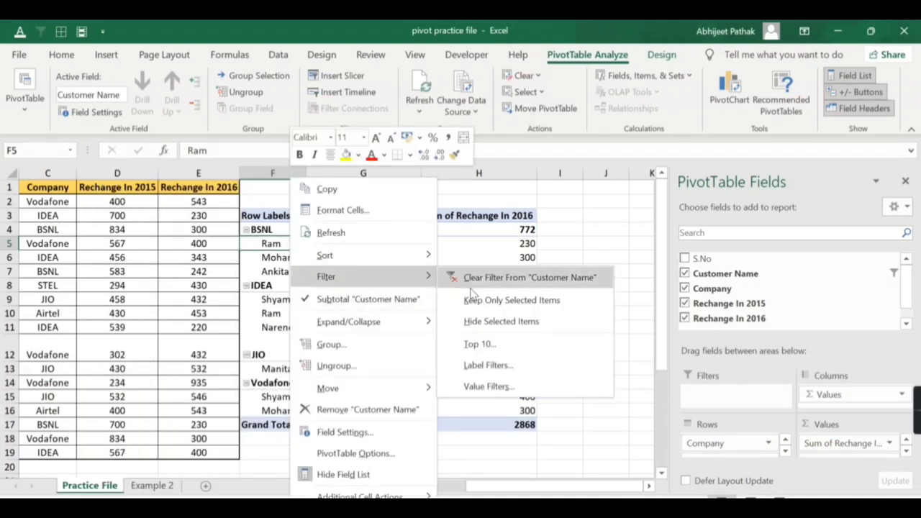
{"action": "left_click", "coordinate": [503, 367]}
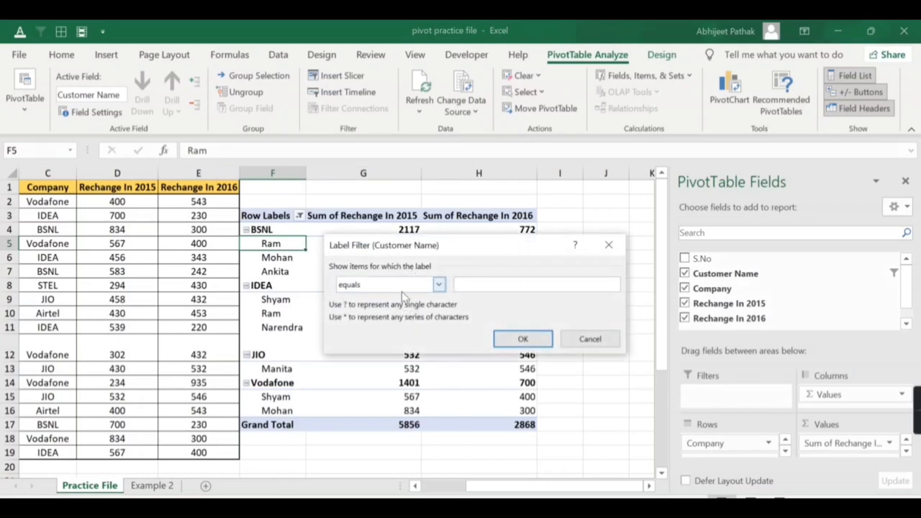
{"action": "left_click", "coordinate": [439, 284]}
{"action": "scroll", "coordinate": [381, 337], "scroll_direction": "down", "scroll_amount": 2}
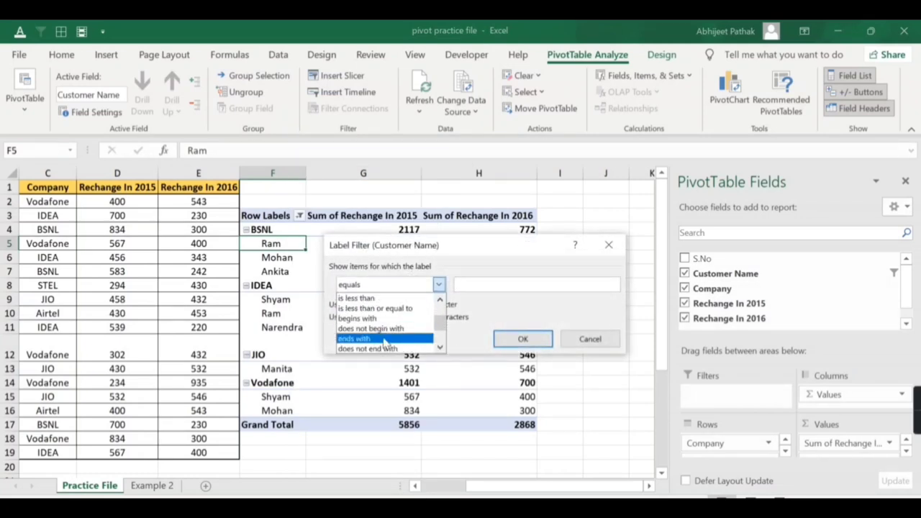
{"action": "left_click", "coordinate": [376, 329]}
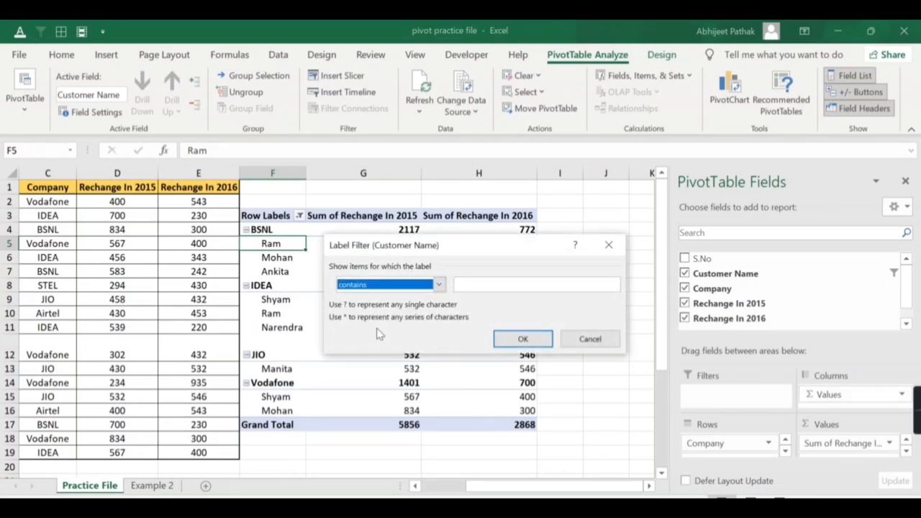
{"action": "left_click", "coordinate": [491, 281]}
{"action": "left_click_drag", "start_coordinate": [461, 256], "coordinate": [534, 254]}
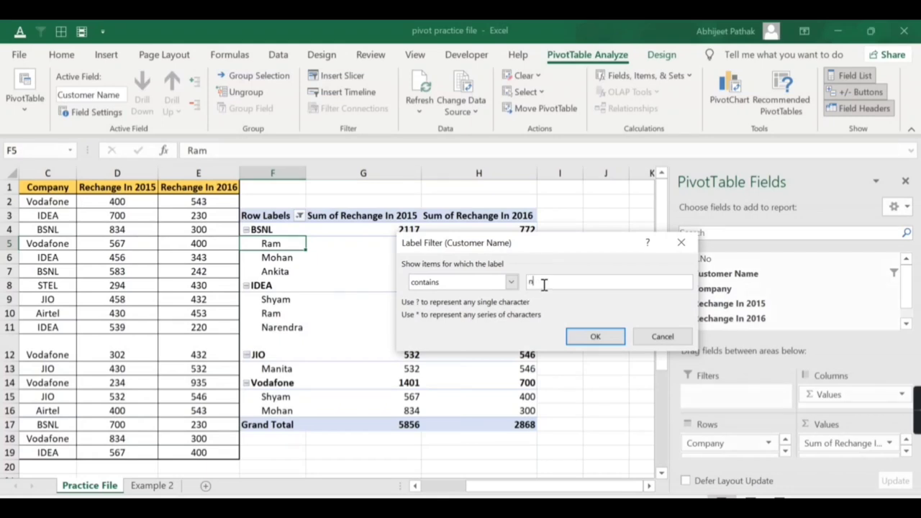
{"action": "left_click", "coordinate": [594, 337]}
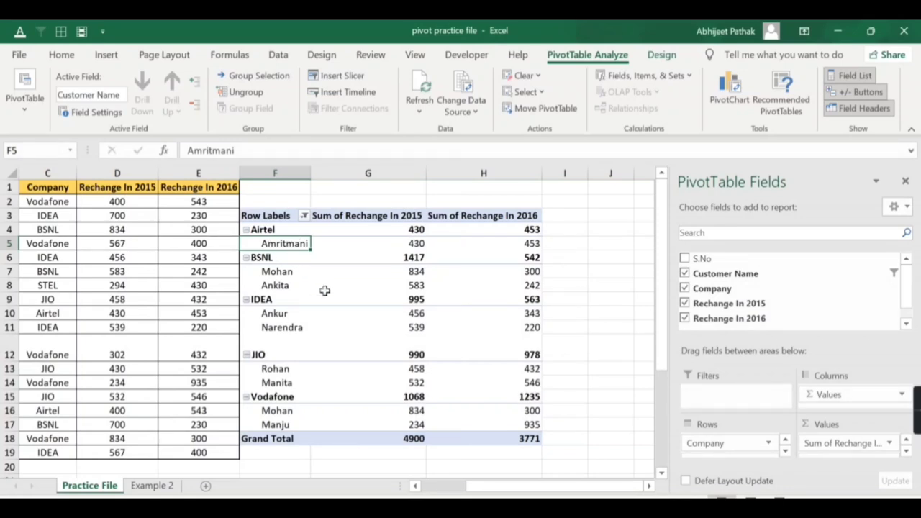
- Examine the filtered pivot rows and check which label or value filters are active on Customer Name
{"action": "mouse_move", "coordinate": [324, 291]}
{"action": "mouse_move", "coordinate": [418, 246]}
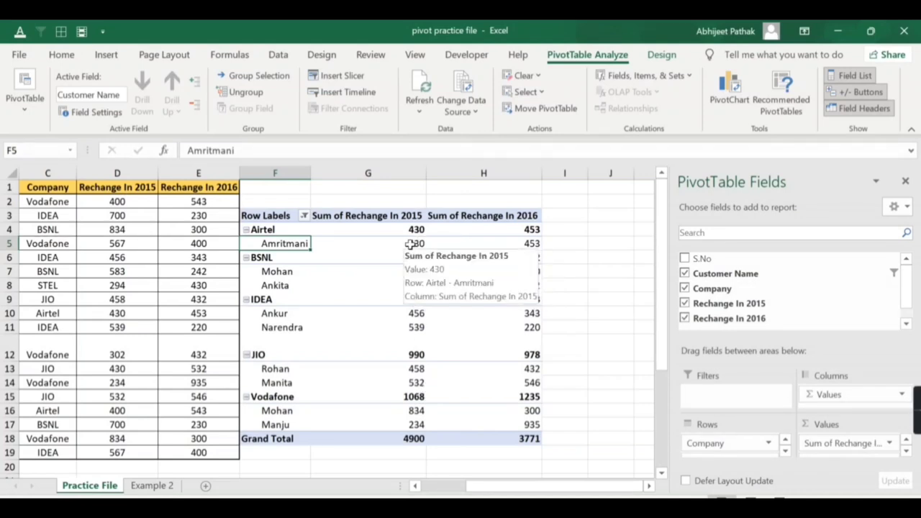
{"action": "mouse_move", "coordinate": [452, 295]}
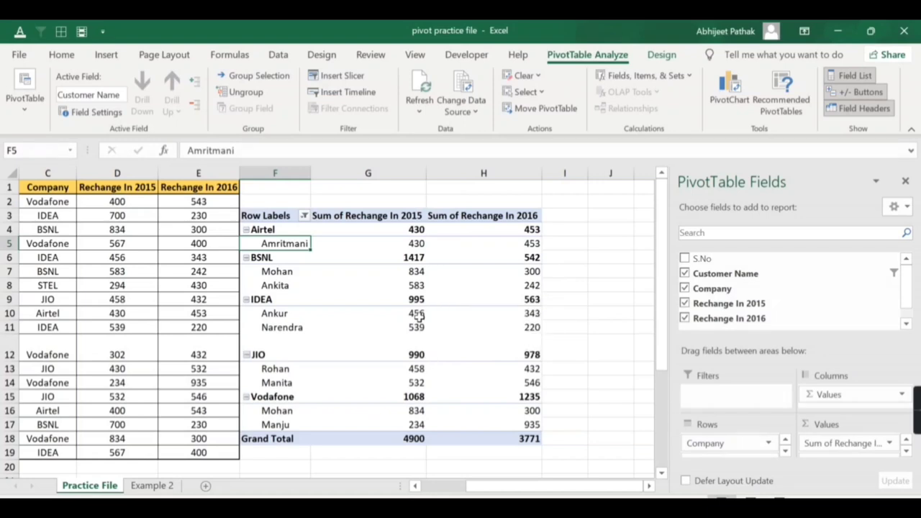
{"action": "left_click", "coordinate": [304, 216]}
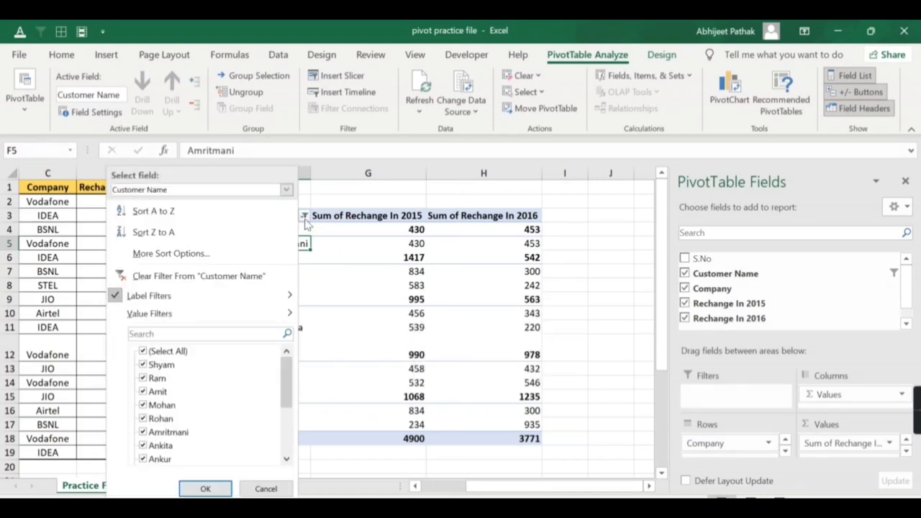
{"action": "mouse_move", "coordinate": [151, 320]}
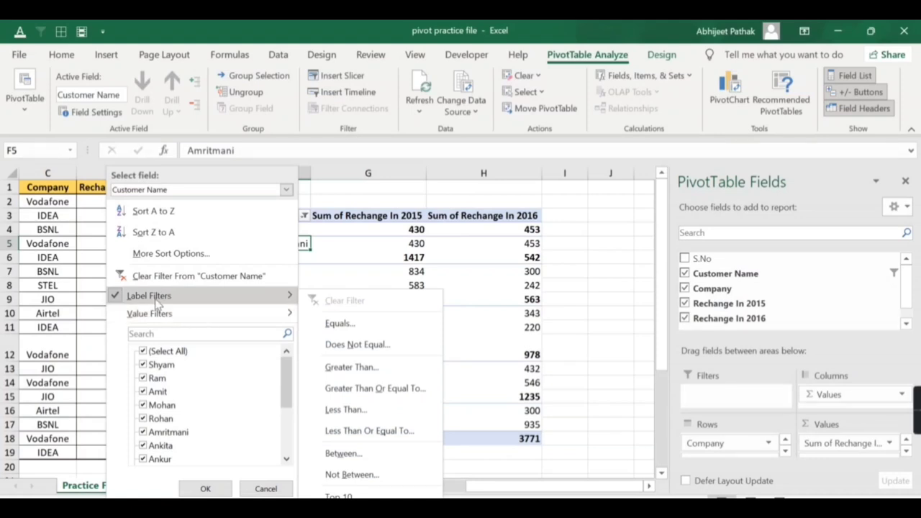
{"action": "mouse_move", "coordinate": [157, 304]}
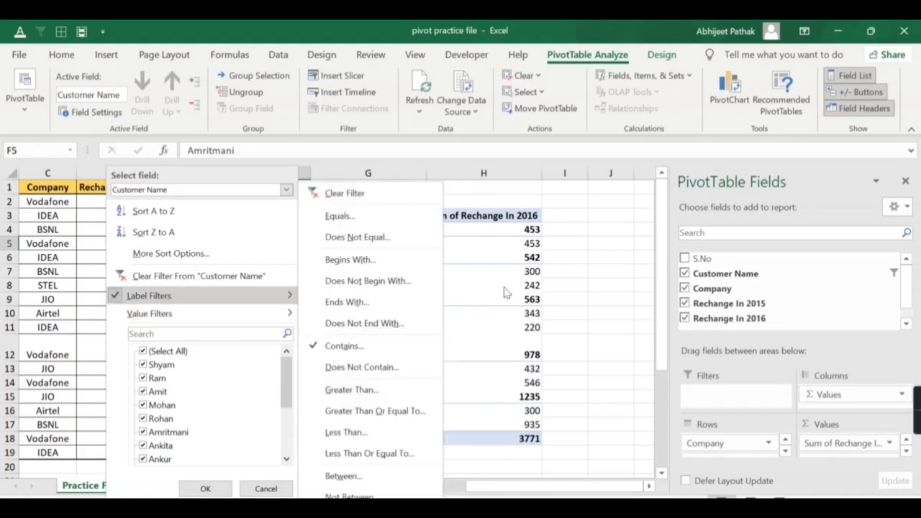
{"action": "left_click", "coordinate": [504, 259]}
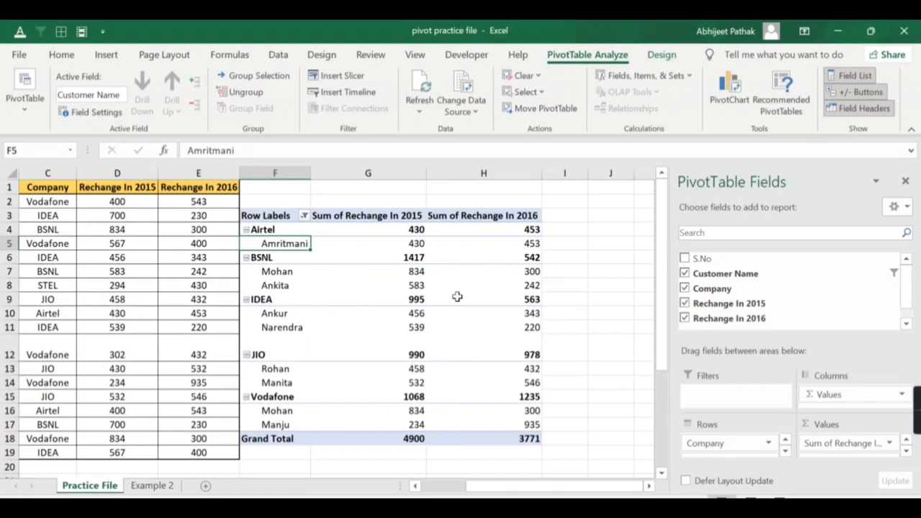
- Clear the filter from the pivot table's customer rows
{"action": "right_click", "coordinate": [297, 244]}
{"action": "left_click", "coordinate": [272, 246]}
{"action": "key", "text": "alt"}
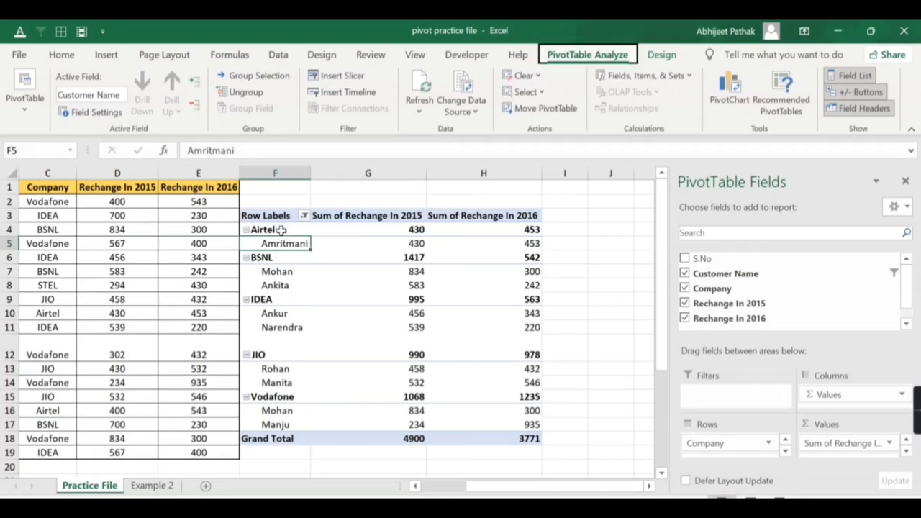
{"action": "key", "text": "h"}
{"action": "key", "text": "s"}
{"action": "key", "text": "c"}
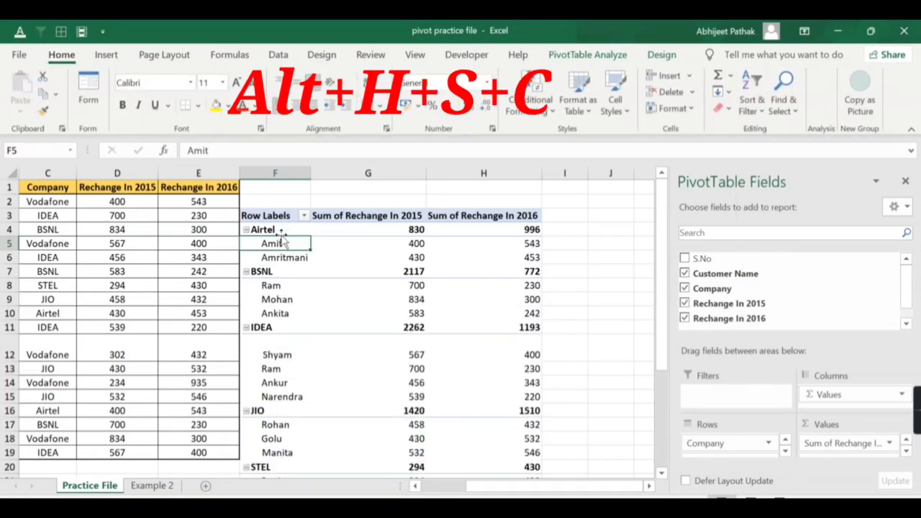
- Enable Allow multiple filters per field in the pivot table's Totals & Filters options
{"action": "right_click", "coordinate": [286, 245]}
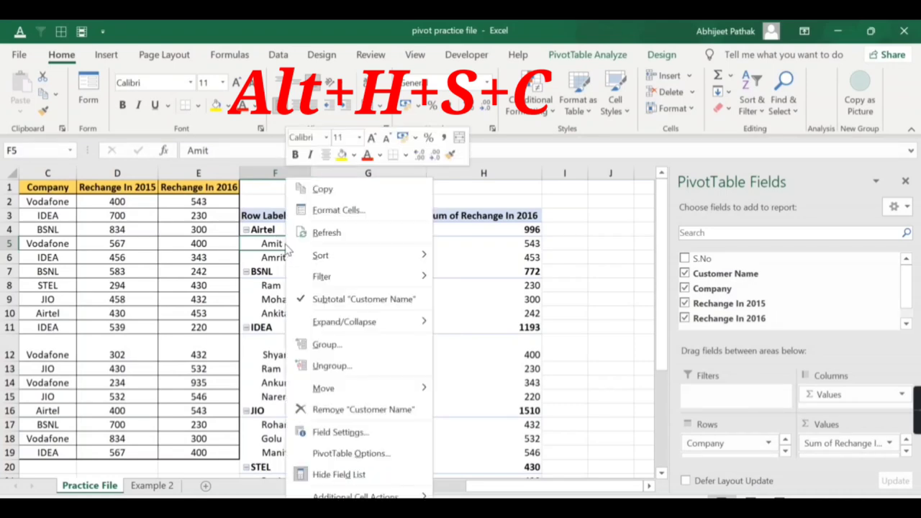
{"action": "left_click", "coordinate": [364, 458]}
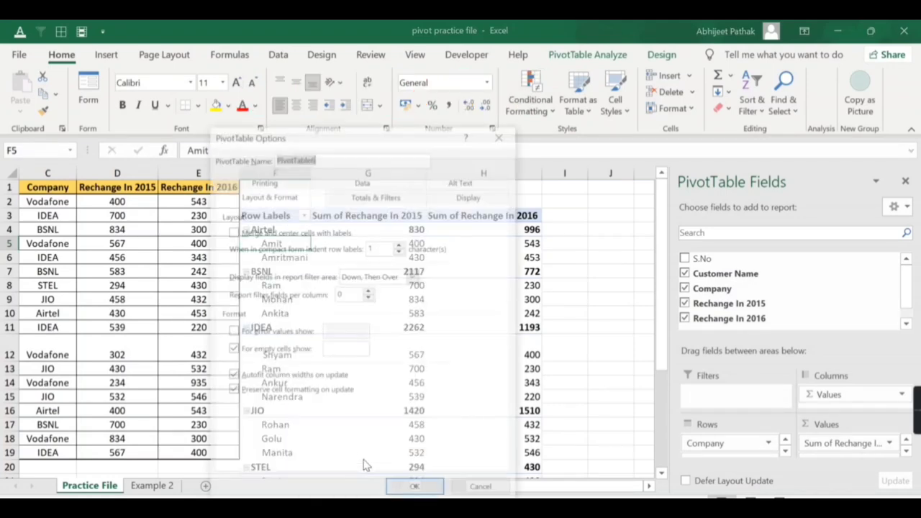
{"action": "left_click", "coordinate": [398, 204]}
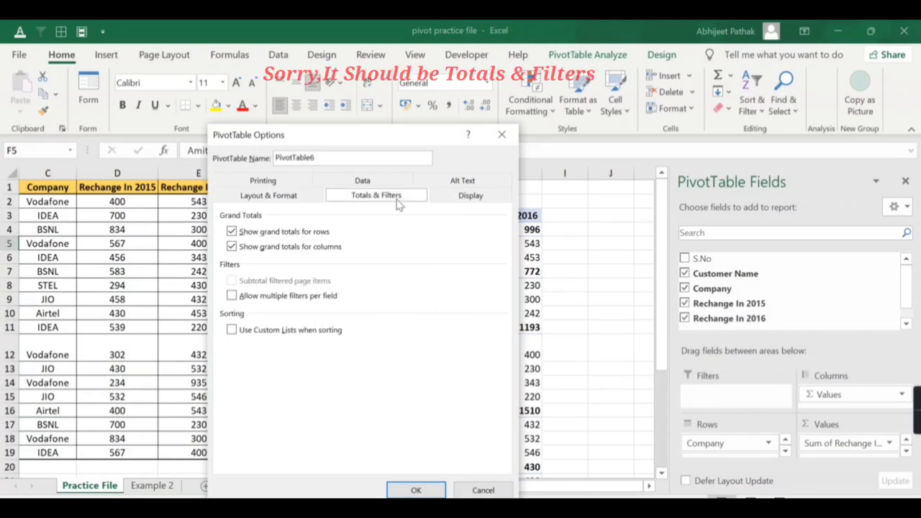
{"action": "left_click", "coordinate": [268, 302]}
{"action": "left_click", "coordinate": [415, 490]}
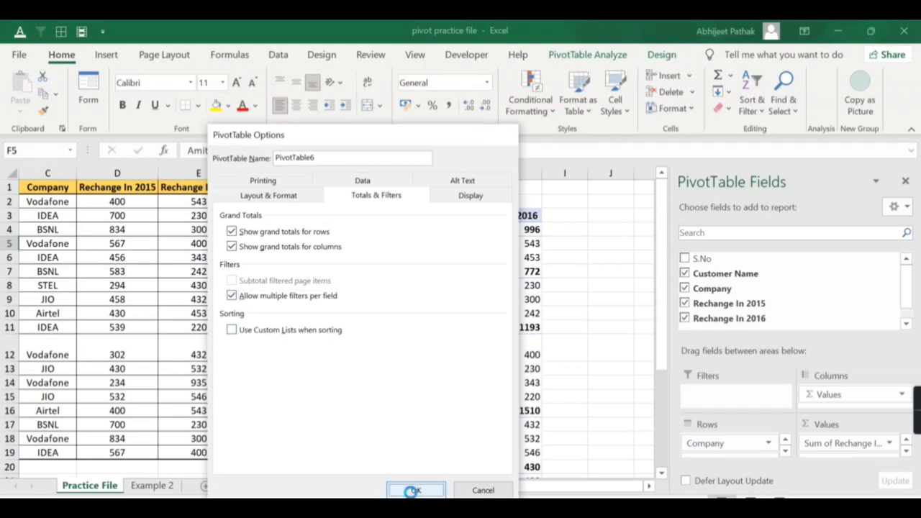
- Apply a value filter to Customer Name showing items whose Sum of Rechange In 2015 is greater than 500
{"action": "right_click", "coordinate": [294, 246]}
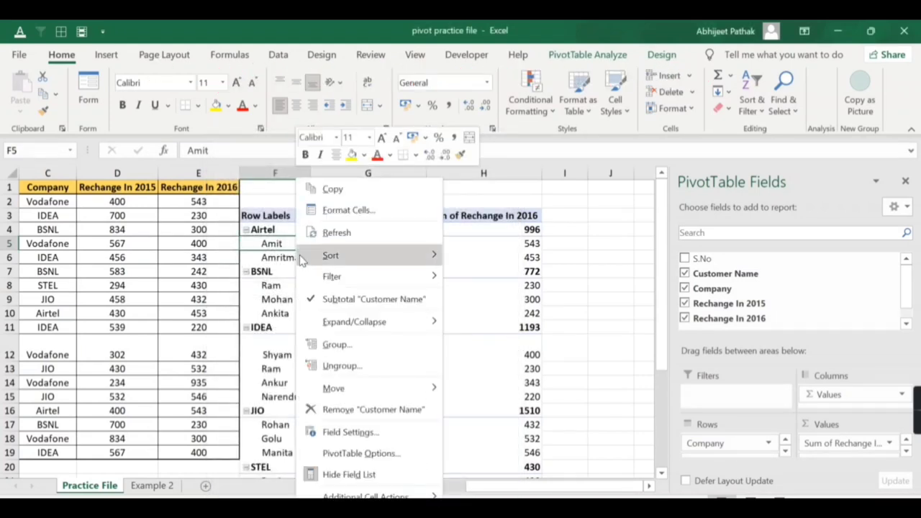
{"action": "mouse_move", "coordinate": [367, 280]}
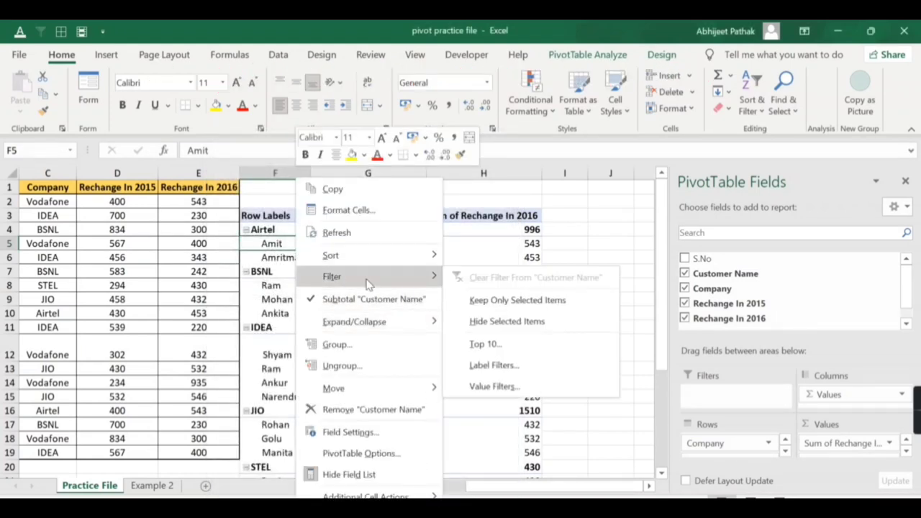
{"action": "left_click", "coordinate": [493, 387]}
{"action": "left_click", "coordinate": [508, 302]}
{"action": "left_click", "coordinate": [508, 303]}
{"action": "left_click", "coordinate": [569, 295]}
{"action": "left_click", "coordinate": [493, 328]}
{"action": "left_click", "coordinate": [598, 296]}
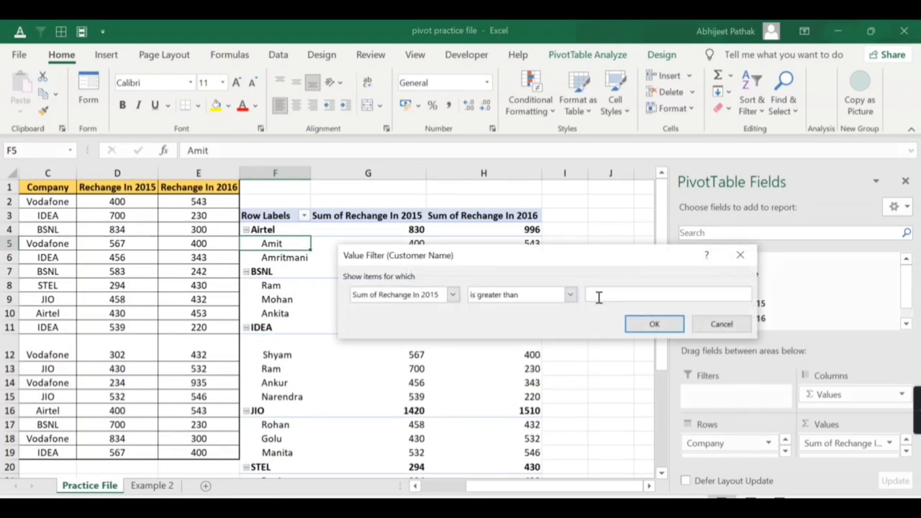
{"action": "type", "text": "500"}
{"action": "left_click", "coordinate": [627, 325]}
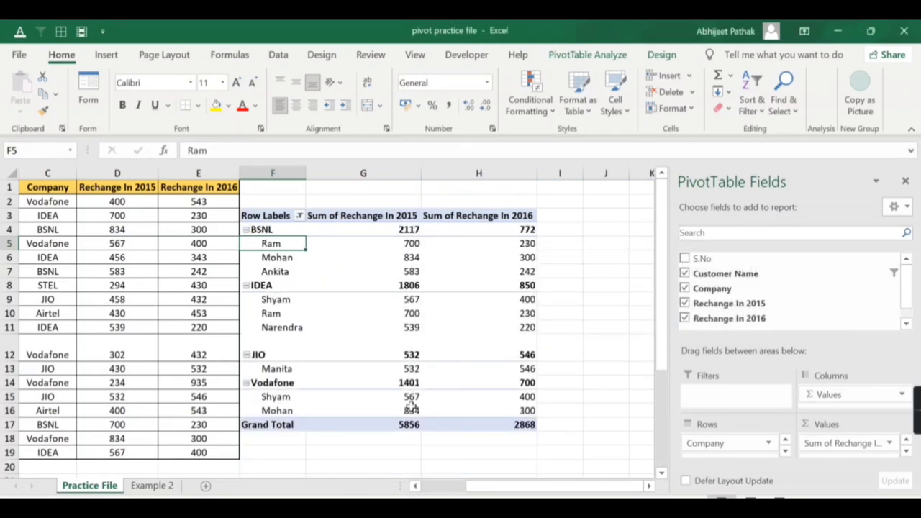
{"action": "mouse_move", "coordinate": [411, 408]}
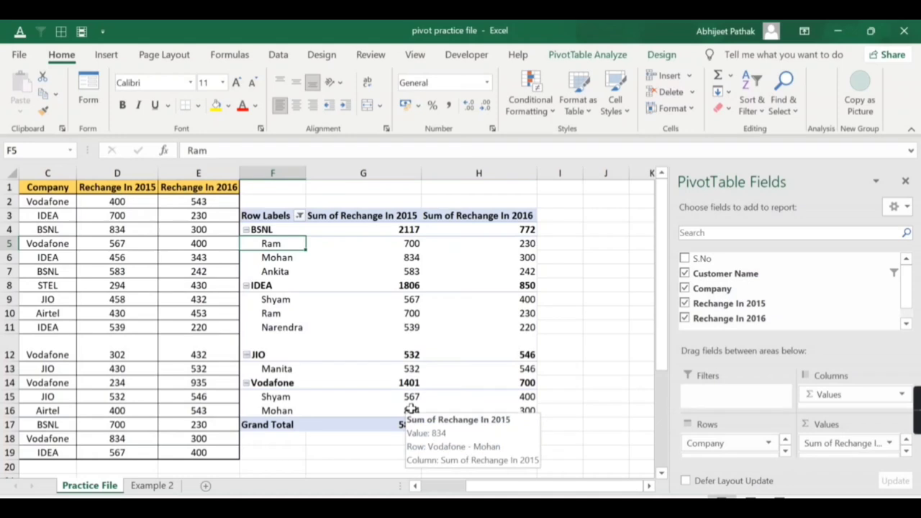
- Add a label filter using the contains condition to Customer Name on top of the value filter
{"action": "left_click", "coordinate": [300, 216]}
{"action": "left_click", "coordinate": [303, 242]}
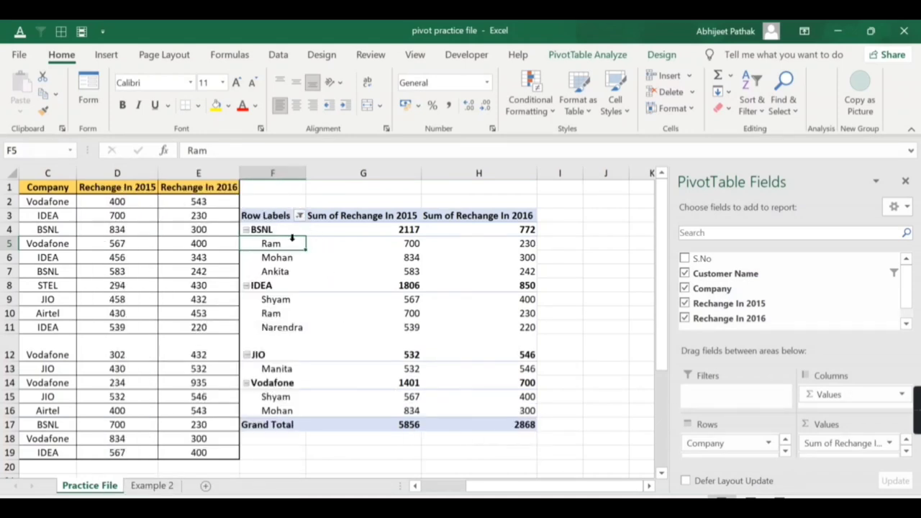
{"action": "right_click", "coordinate": [295, 243]}
{"action": "mouse_move", "coordinate": [352, 277]}
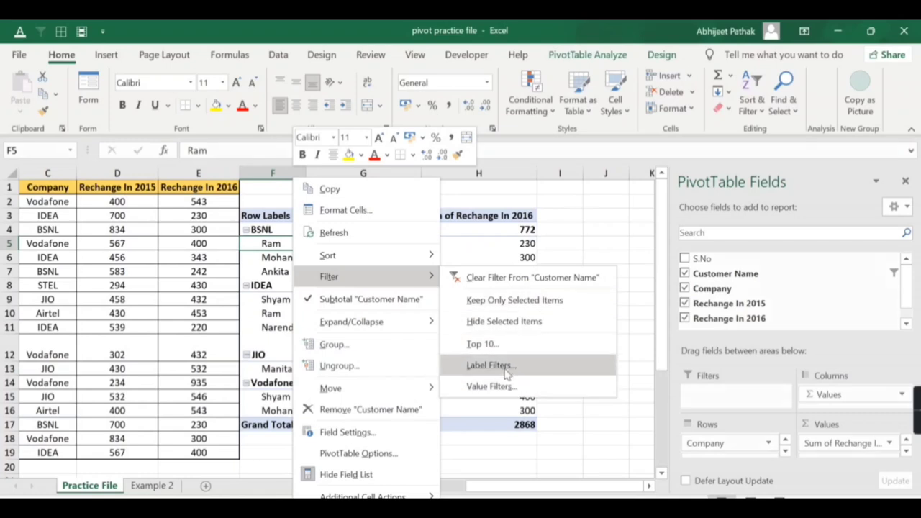
{"action": "left_click", "coordinate": [505, 365]}
{"action": "left_click_drag", "start_coordinate": [468, 249], "coordinate": [528, 246]}
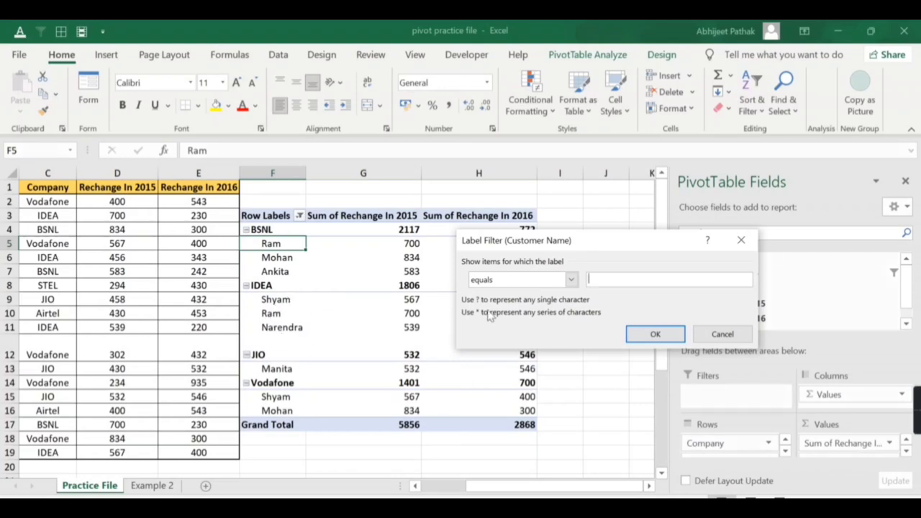
{"action": "left_click", "coordinate": [571, 280]}
{"action": "scroll", "coordinate": [511, 327], "scroll_direction": "down", "scroll_amount": 3}
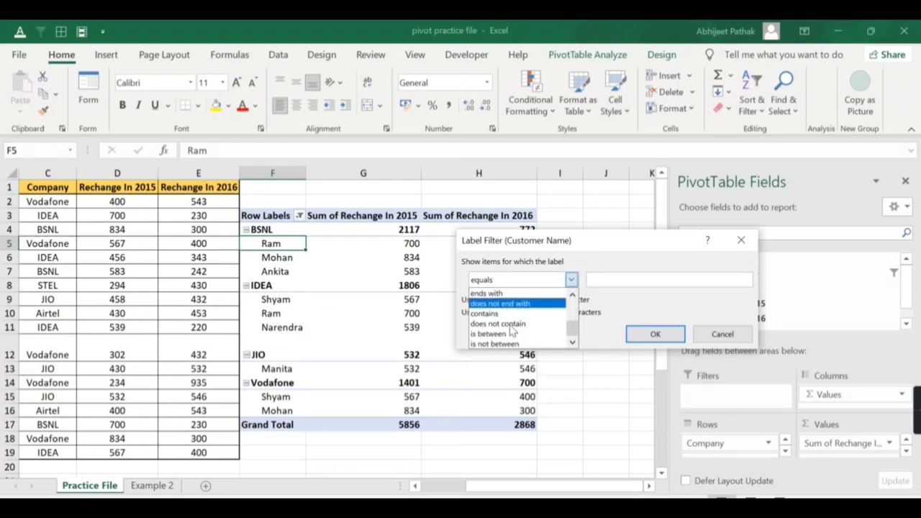
{"action": "left_click", "coordinate": [504, 313]}
{"action": "left_click", "coordinate": [625, 279]}
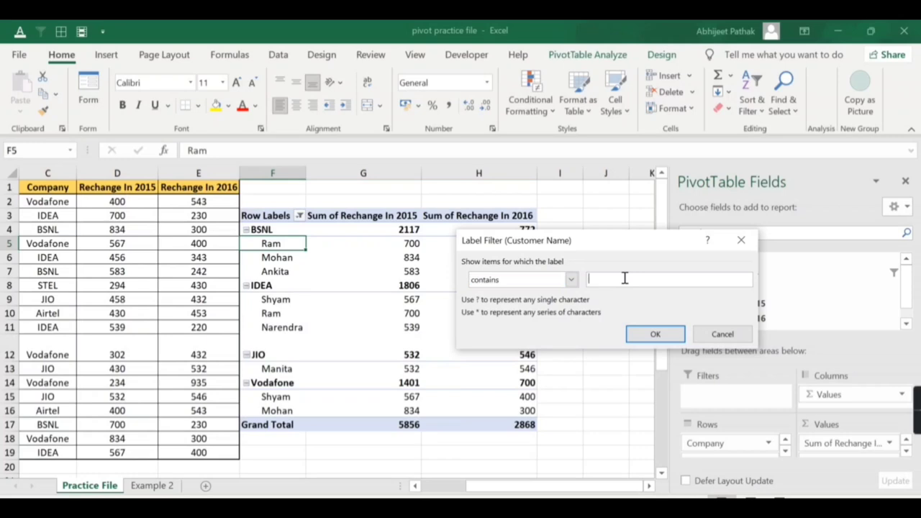
{"action": "left_click", "coordinate": [652, 334]}
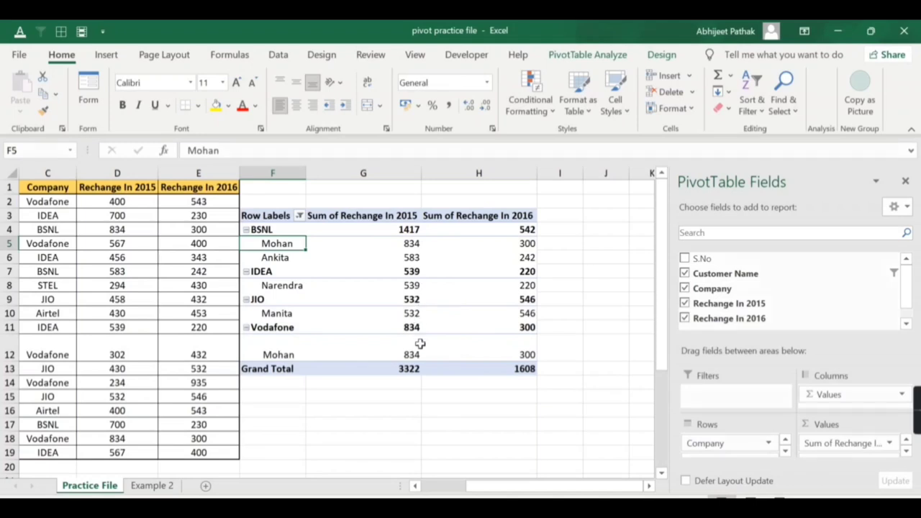
- Check which label and value filter conditions are active on Customer Name
{"action": "left_click", "coordinate": [298, 216]}
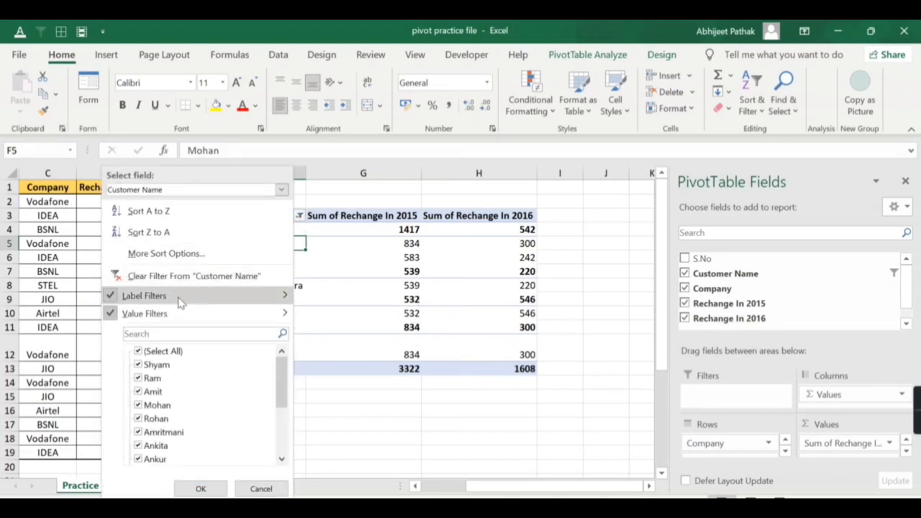
{"action": "mouse_move", "coordinate": [180, 302]}
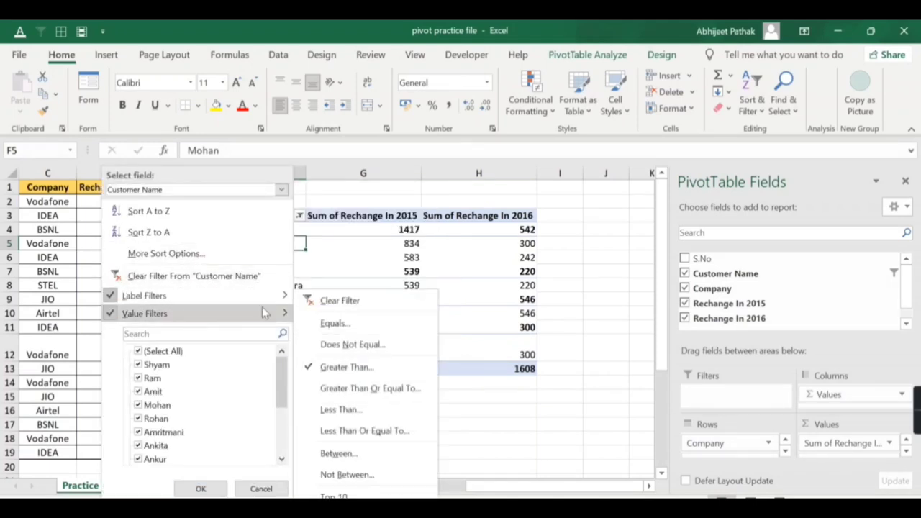
{"action": "left_click", "coordinate": [324, 301]}
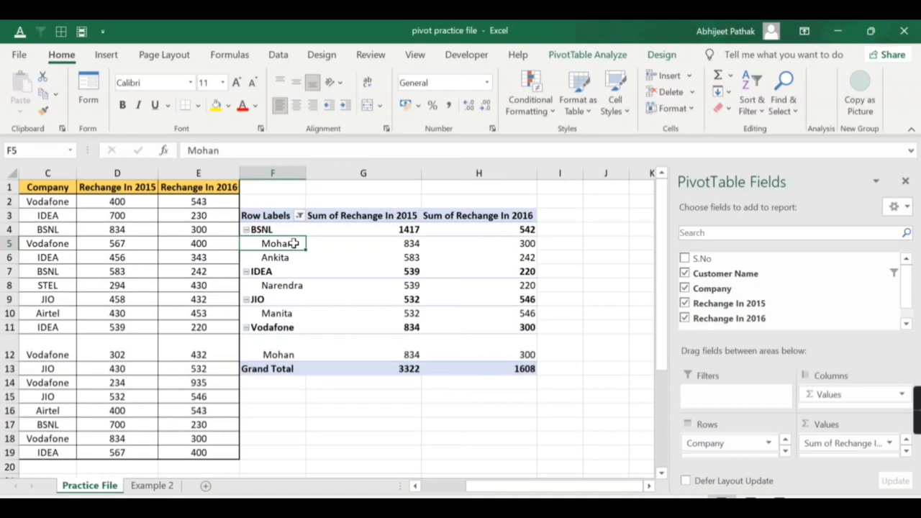
- Review the pivot table's Totals & Filters options without changing them, and clear the filters from the pivot table
{"action": "right_click", "coordinate": [294, 245]}
{"action": "left_click", "coordinate": [387, 456]}
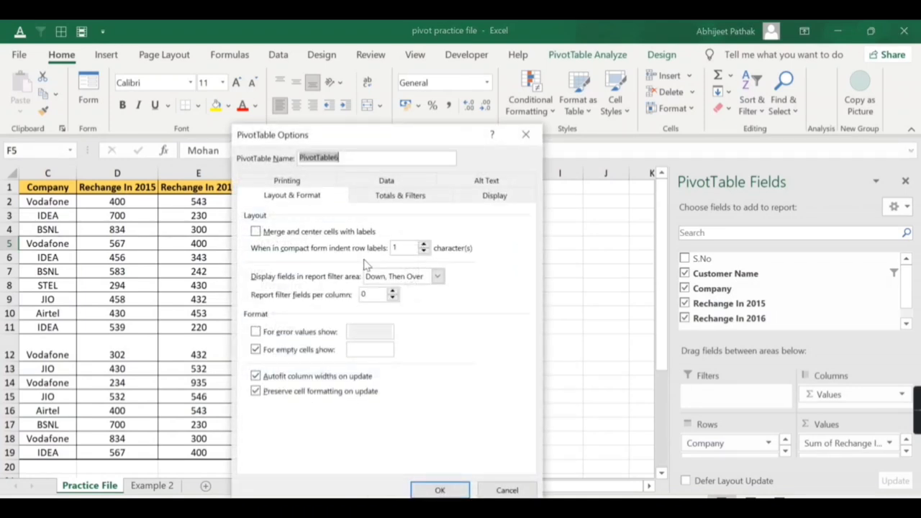
{"action": "left_click", "coordinate": [404, 196]}
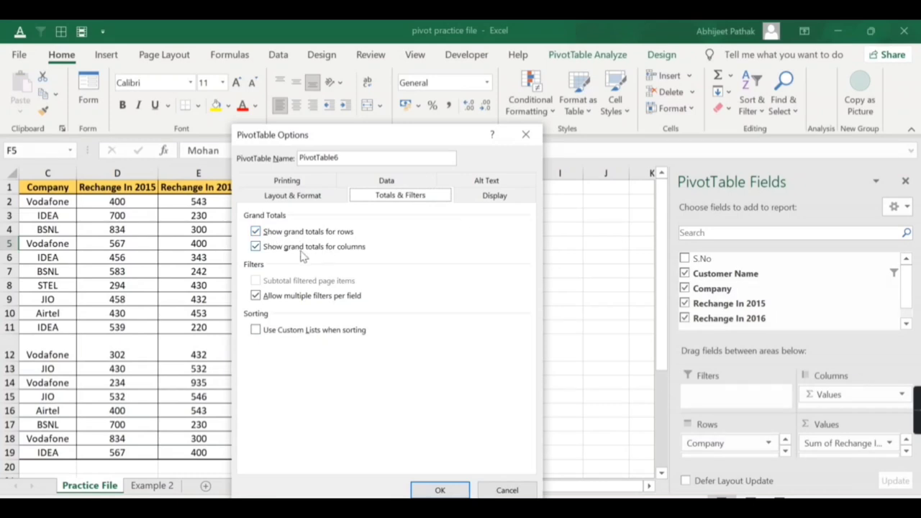
{"action": "left_click", "coordinate": [507, 490]}
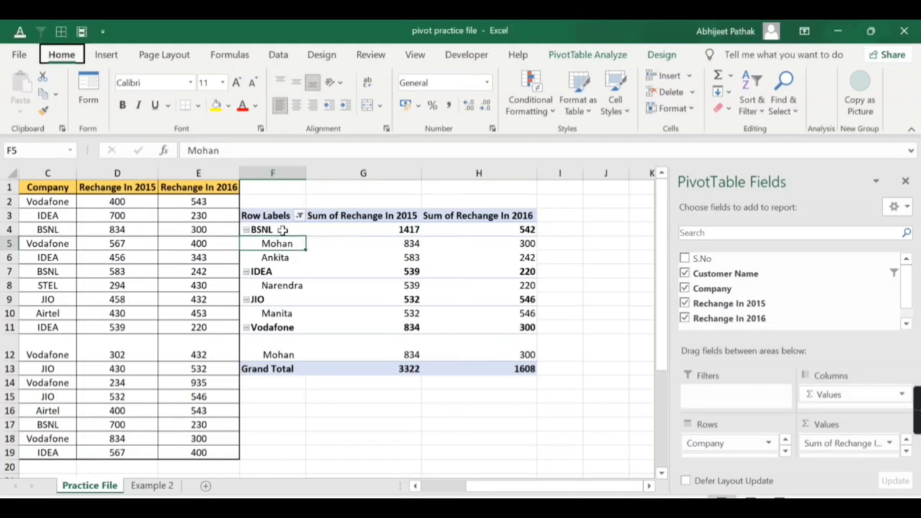
{"action": "key", "text": "alt+F5"}
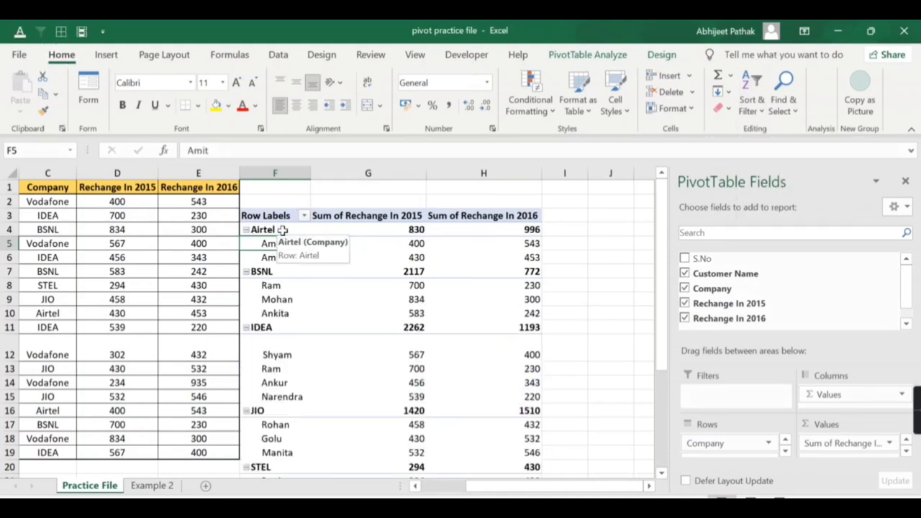
- Turn off Show grand totals for columns in the Totals & Filters options and check the end of the pivot table
{"action": "right_click", "coordinate": [282, 245]}
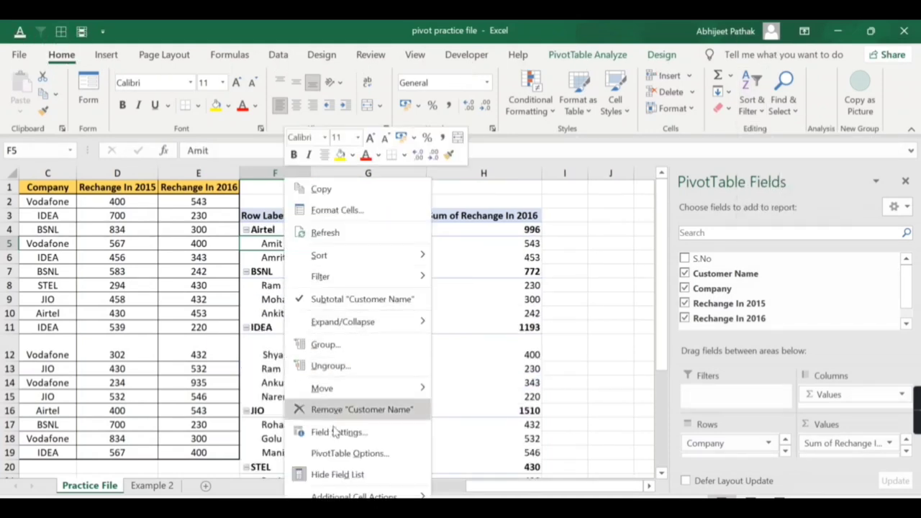
{"action": "left_click", "coordinate": [340, 450]}
{"action": "left_click", "coordinate": [349, 197]}
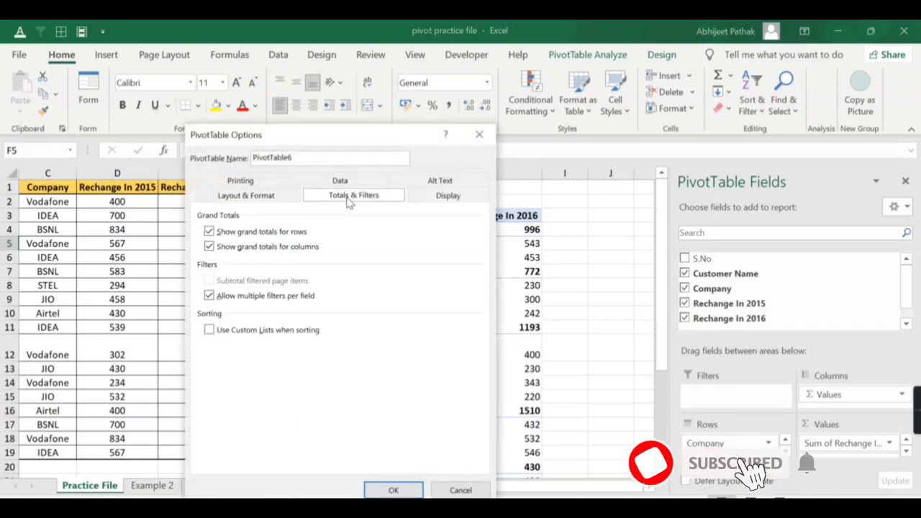
{"action": "mouse_move", "coordinate": [342, 141]}
{"action": "left_mouse_down"}
{"action": "mouse_move", "coordinate": [581, 145]}
{"action": "mouse_move", "coordinate": [336, 129]}
{"action": "left_mouse_up"}
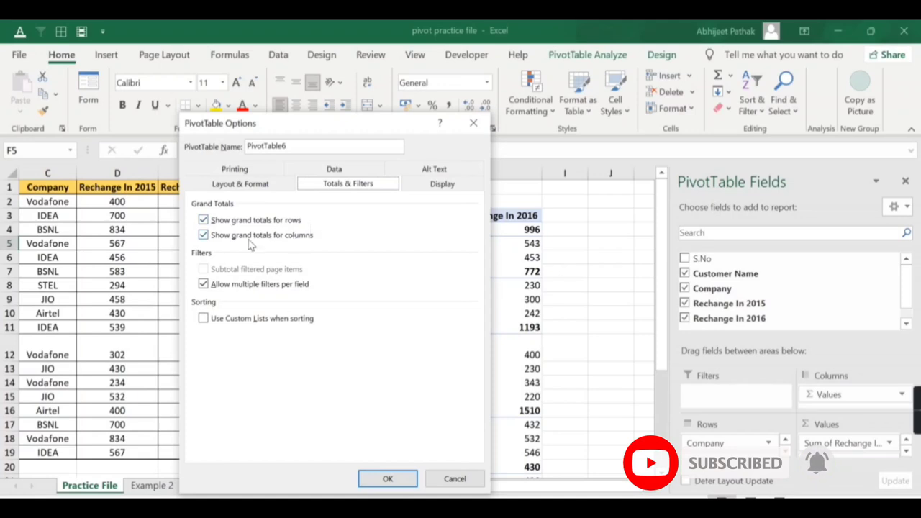
{"action": "left_click", "coordinate": [204, 235]}
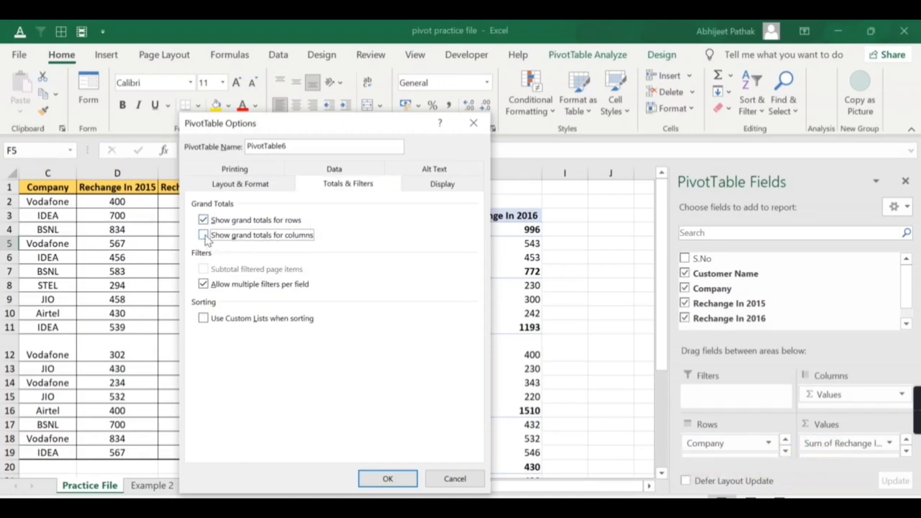
{"action": "left_click", "coordinate": [387, 479]}
{"action": "scroll", "coordinate": [400, 459], "scroll_direction": "down", "scroll_amount": 6}
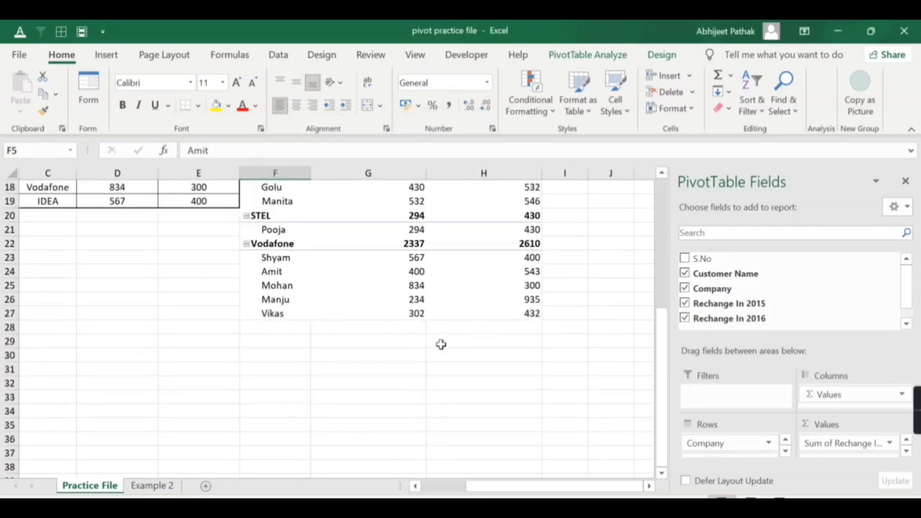
{"action": "scroll", "coordinate": [408, 257], "scroll_direction": "up", "scroll_amount": 2}
{"action": "scroll", "coordinate": [408, 257], "scroll_direction": "up", "scroll_amount": 5}
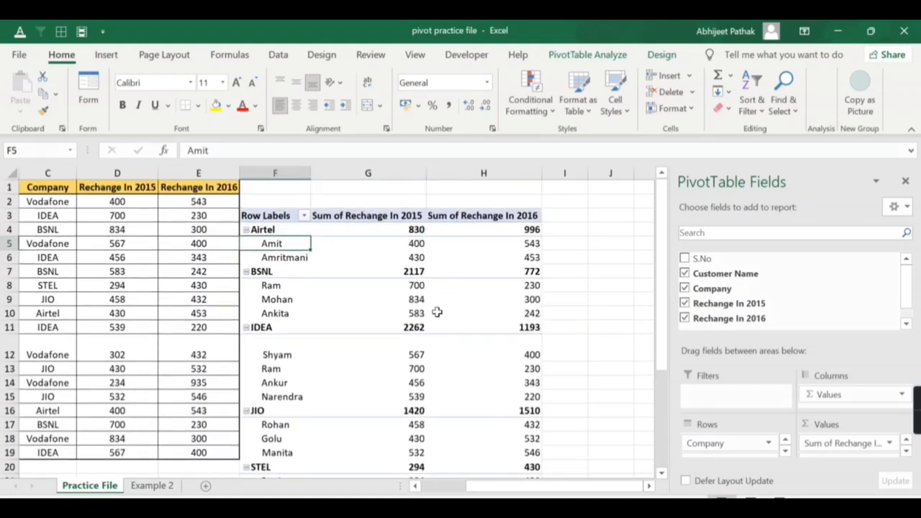
{"action": "scroll", "coordinate": [416, 335], "scroll_direction": "down", "scroll_amount": 5}
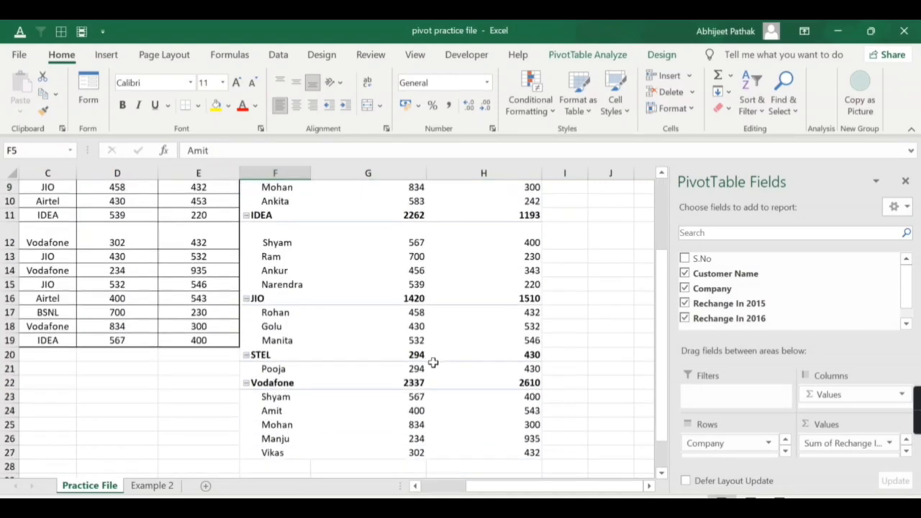
{"action": "scroll", "coordinate": [417, 352], "scroll_direction": "up", "scroll_amount": 5}
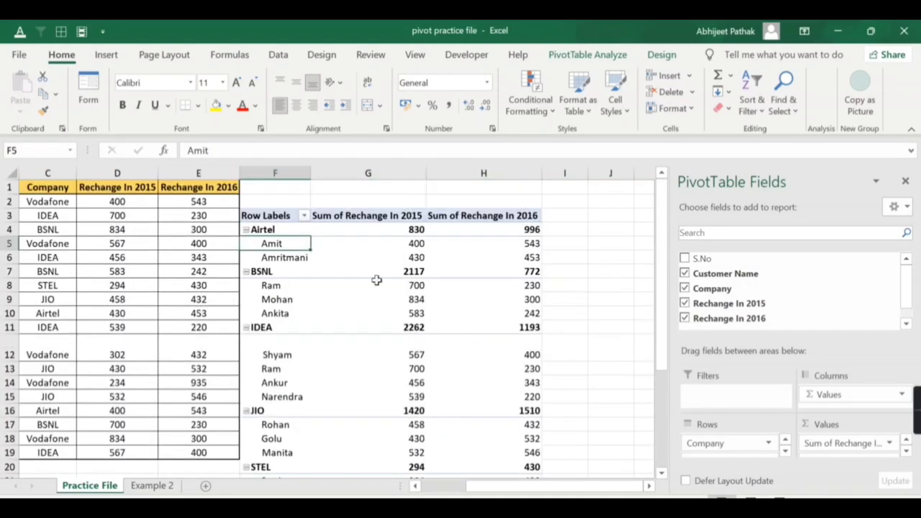
- Turn Show grand totals for columns back on and check the pivot table's last row
{"action": "right_click", "coordinate": [281, 246]}
{"action": "left_click", "coordinate": [351, 454]}
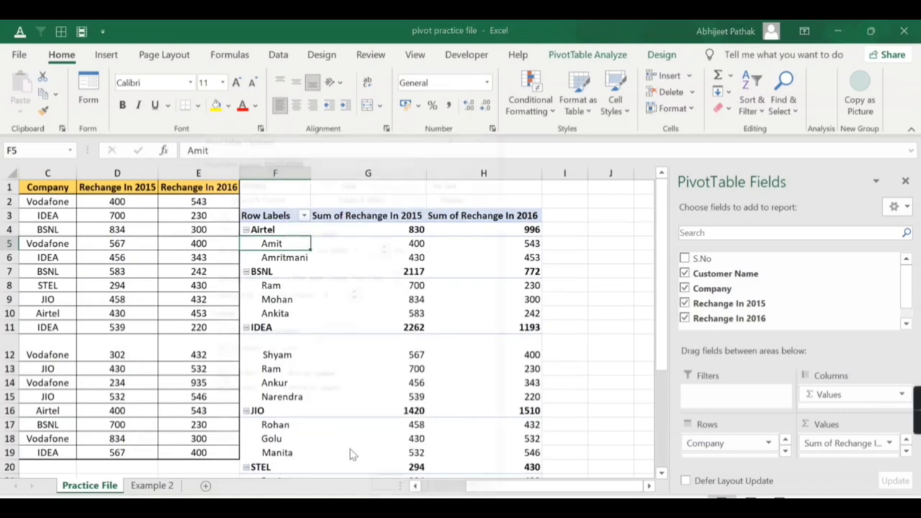
{"action": "left_click", "coordinate": [362, 199]}
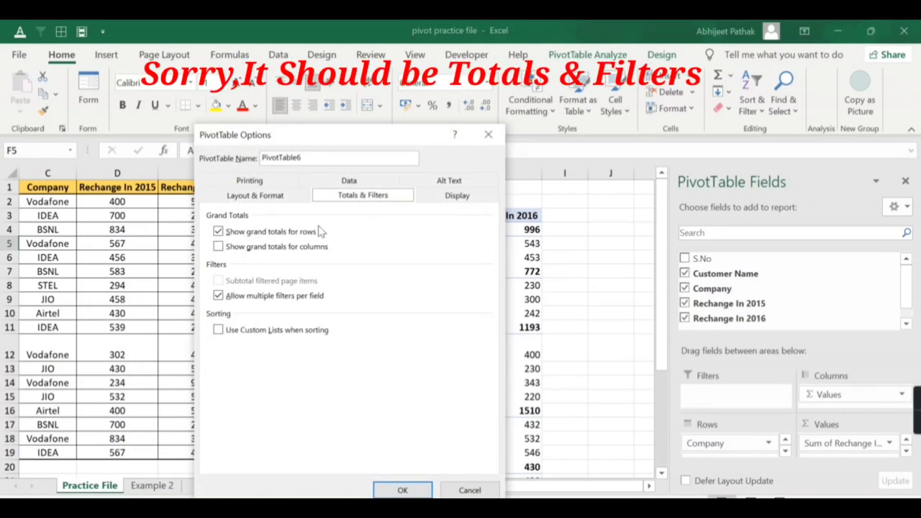
{"action": "left_click", "coordinate": [280, 247]}
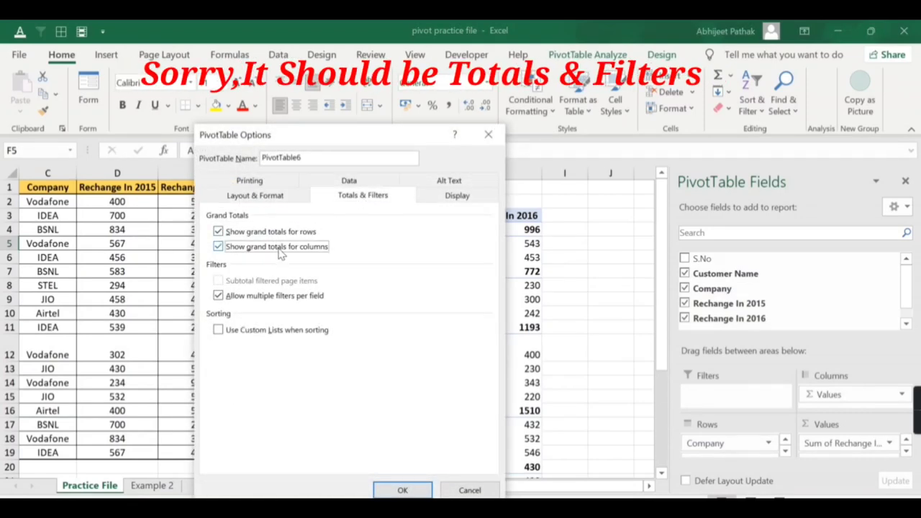
{"action": "left_click", "coordinate": [402, 490]}
{"action": "scroll", "coordinate": [449, 403], "scroll_direction": "down", "scroll_amount": 2}
{"action": "scroll", "coordinate": [446, 401], "scroll_direction": "down", "scroll_amount": 3}
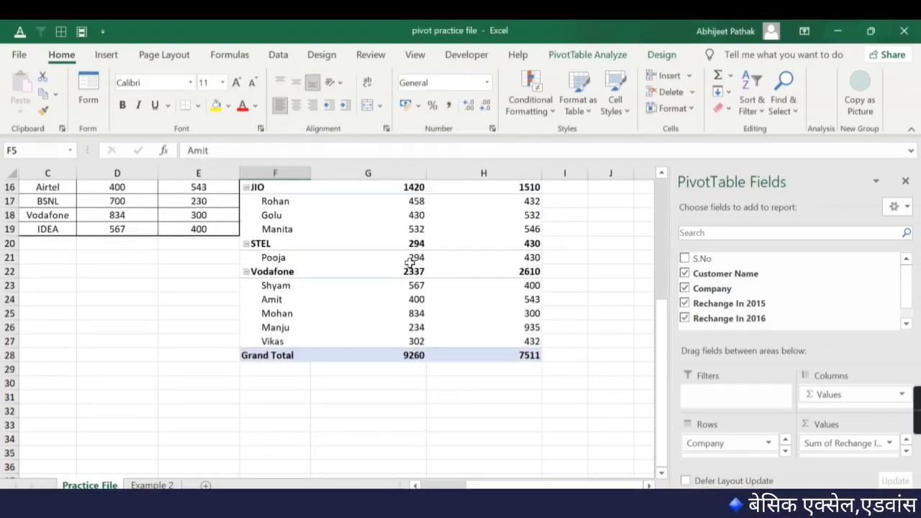
{"action": "mouse_move", "coordinate": [413, 357]}
{"action": "scroll", "coordinate": [412, 357], "scroll_direction": "up", "scroll_amount": 3}
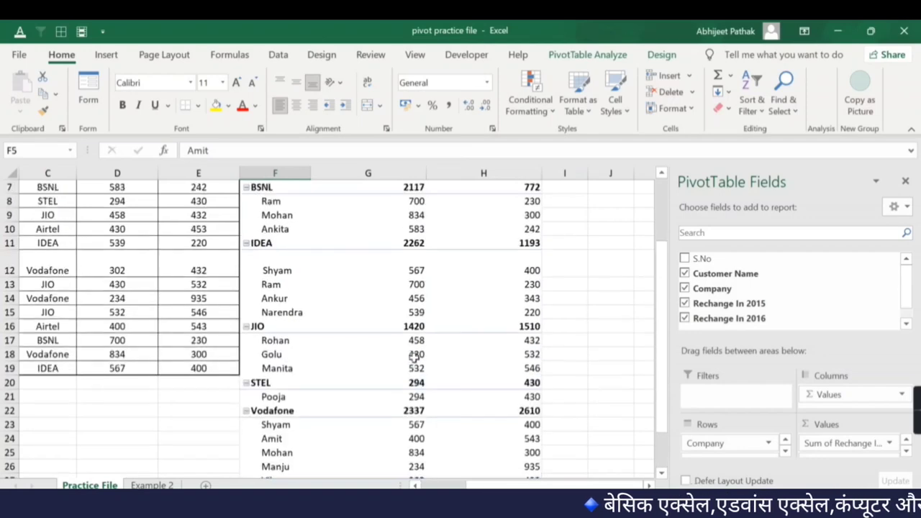
- Turn off Show grand totals for rows in the pivot table's Totals & Filters options
{"action": "right_click", "coordinate": [285, 219]}
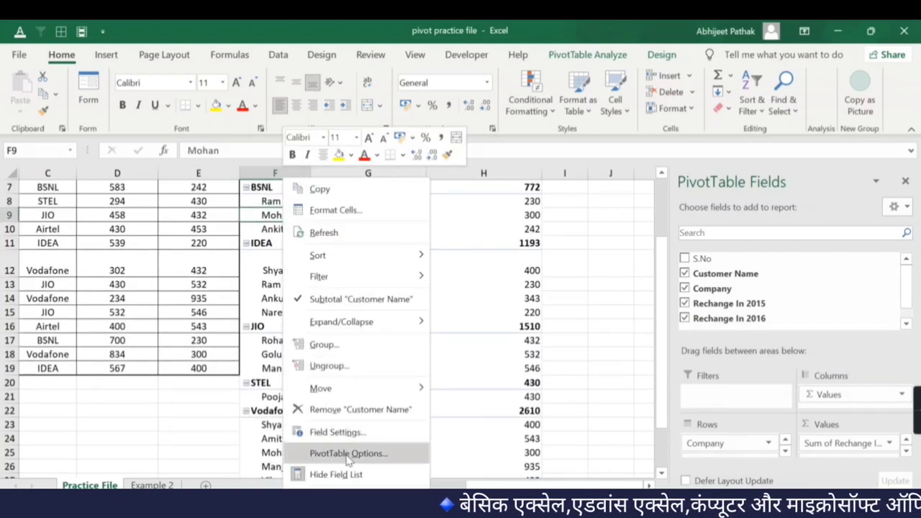
{"action": "left_click", "coordinate": [348, 454]}
{"action": "left_click", "coordinate": [367, 197]}
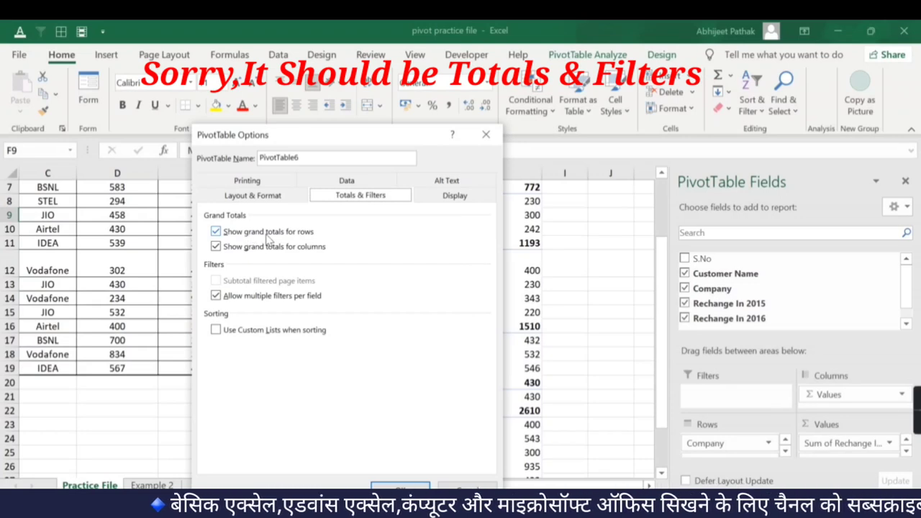
{"action": "left_click_drag", "start_coordinate": [372, 135], "coordinate": [450, 227]}
{"action": "left_click", "coordinate": [393, 335]}
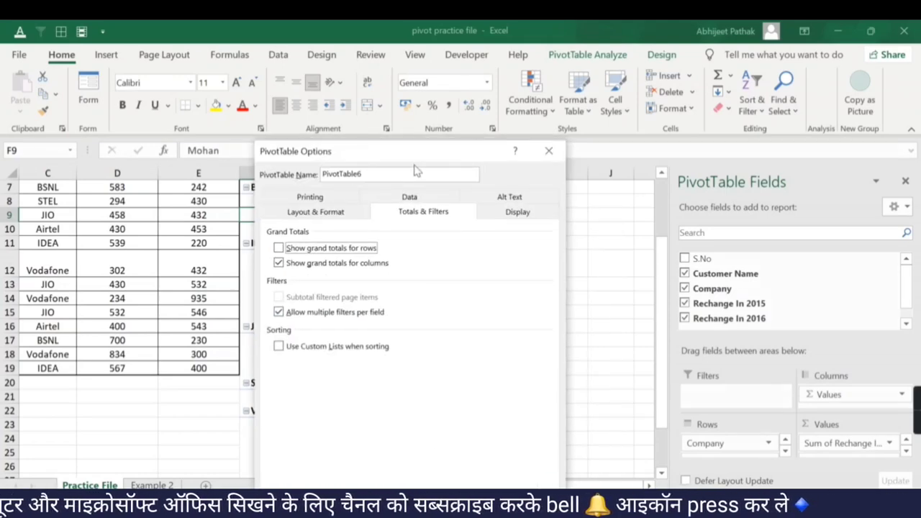
{"action": "left_click", "coordinate": [448, 440]}
{"action": "scroll", "coordinate": [439, 331], "scroll_direction": "up", "scroll_amount": 2}
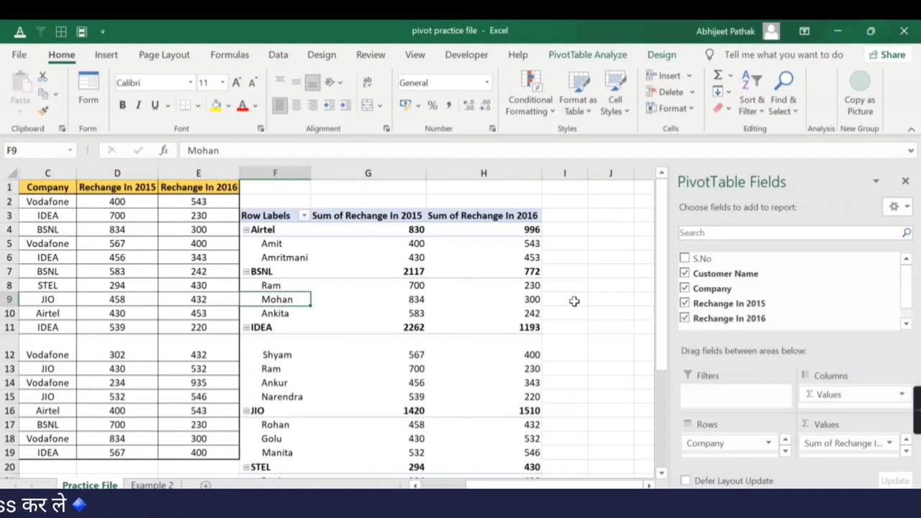
- Turn off Show expand/collapse buttons in the pivot table's Display options
{"action": "right_click", "coordinate": [282, 258]}
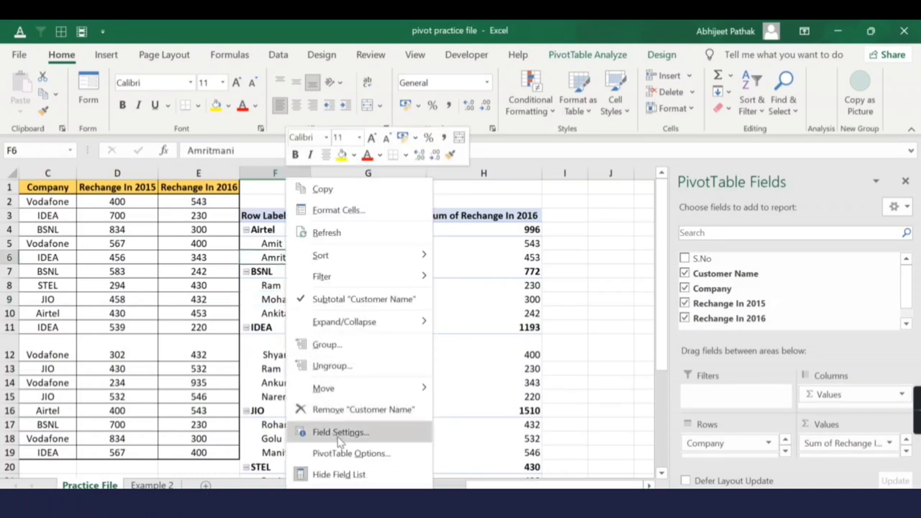
{"action": "key", "text": "Escape"}
{"action": "right_click", "coordinate": [282, 243]}
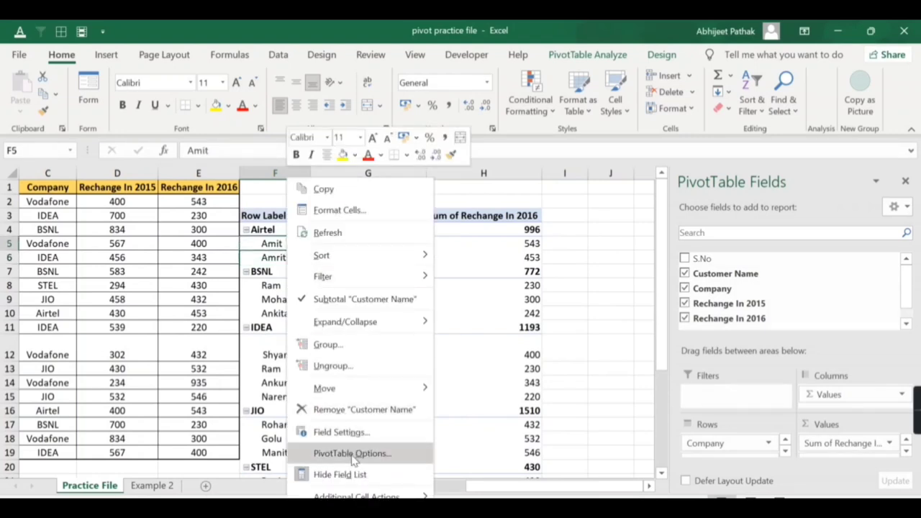
{"action": "left_click", "coordinate": [352, 455]}
{"action": "left_click", "coordinate": [363, 194]}
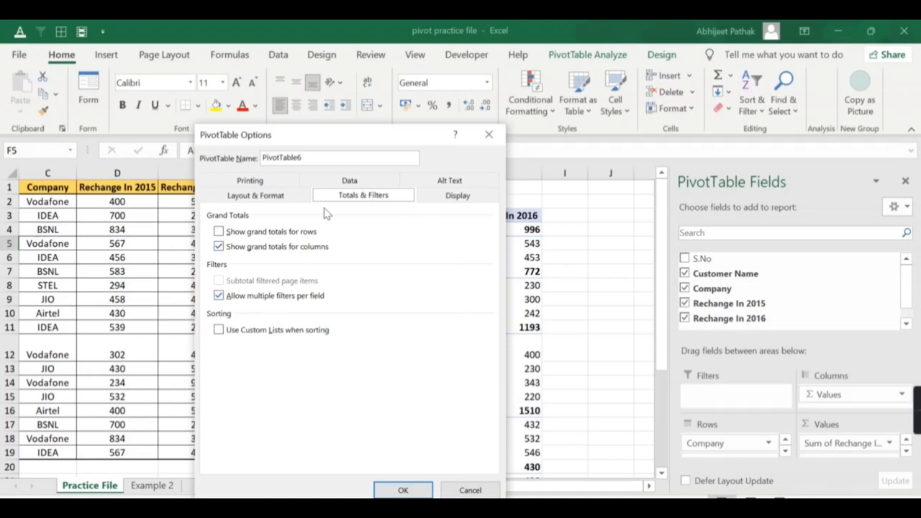
{"action": "left_click", "coordinate": [457, 198]}
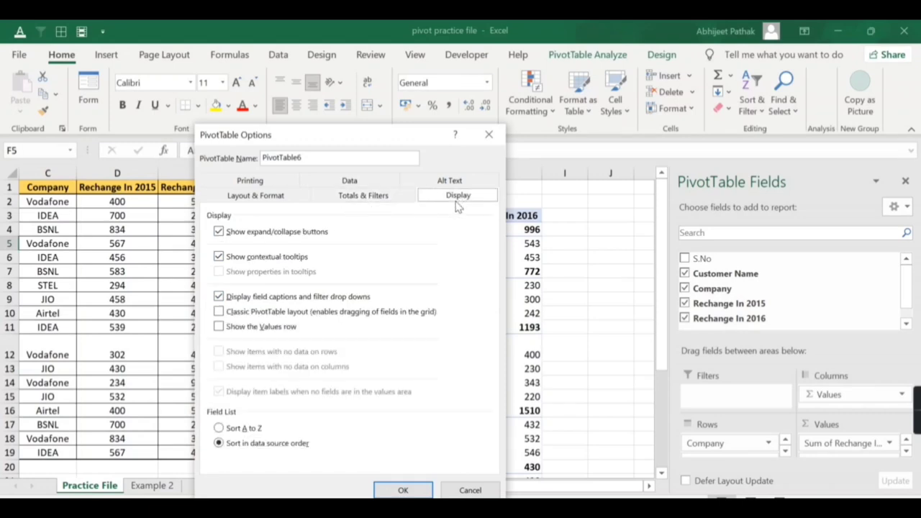
{"action": "left_click_drag", "start_coordinate": [317, 143], "coordinate": [411, 128]}
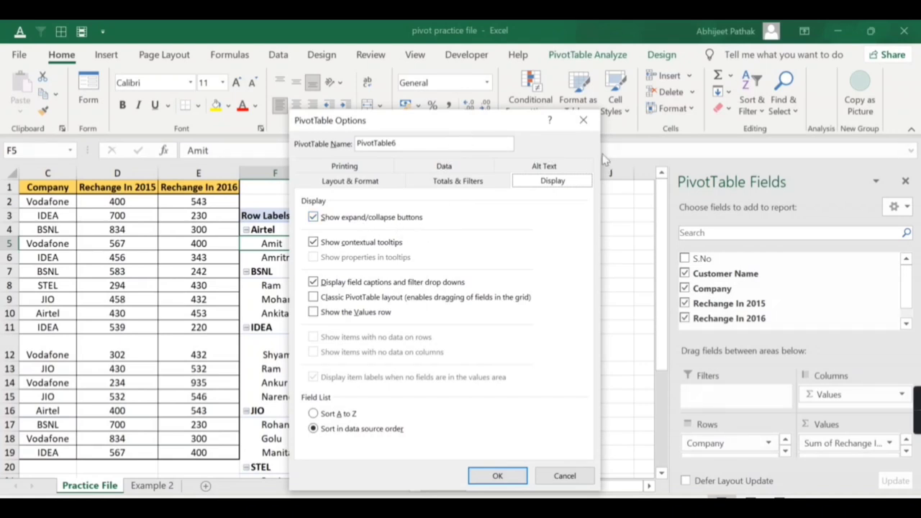
{"action": "left_click_drag", "start_coordinate": [527, 124], "coordinate": [761, 123]}
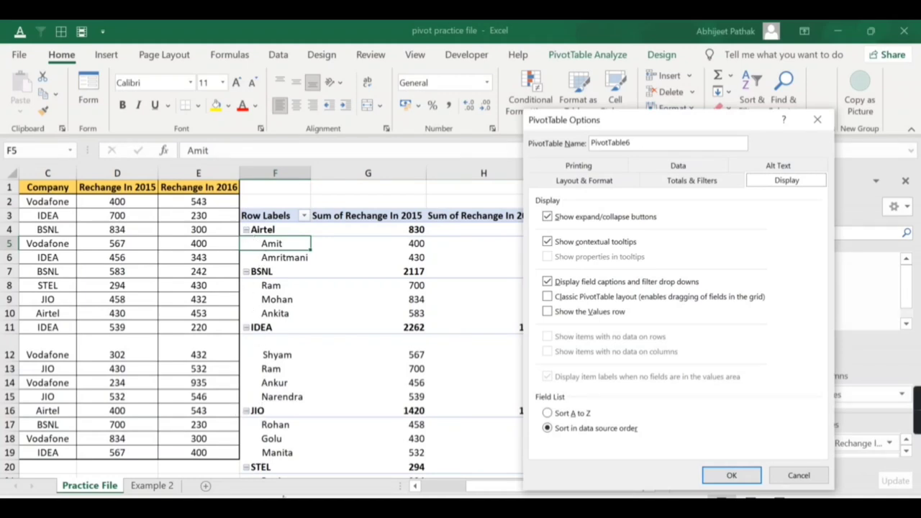
{"action": "left_click_drag", "start_coordinate": [618, 120], "coordinate": [560, 116]}
{"action": "left_click", "coordinate": [490, 214]}
{"action": "left_click", "coordinate": [673, 472]}
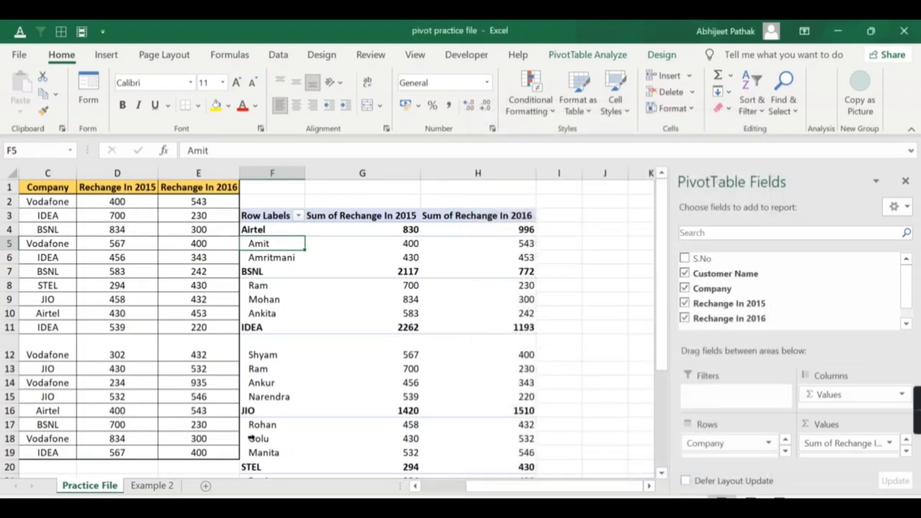
- Review the pivot table's Display options without changing them and view the contextual tooltip on the first Airtel customer's 2015 value
{"action": "right_click", "coordinate": [260, 245]}
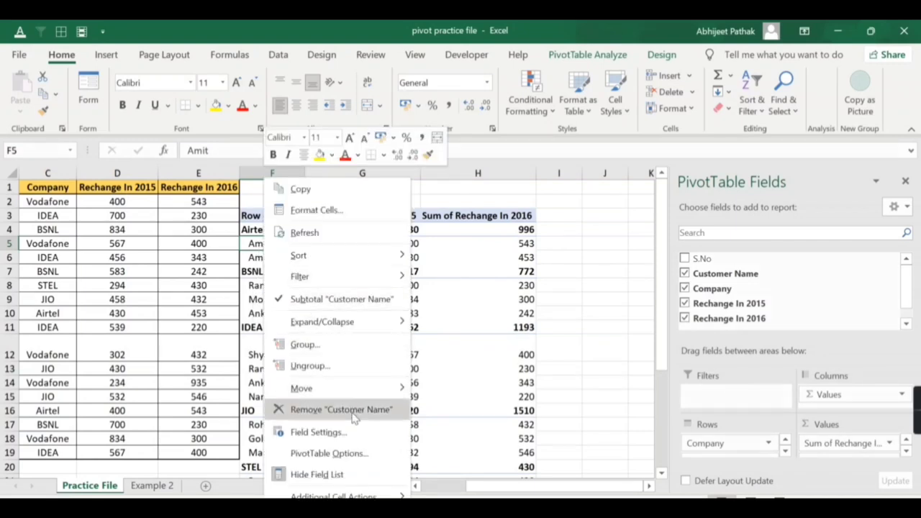
{"action": "left_click", "coordinate": [351, 455]}
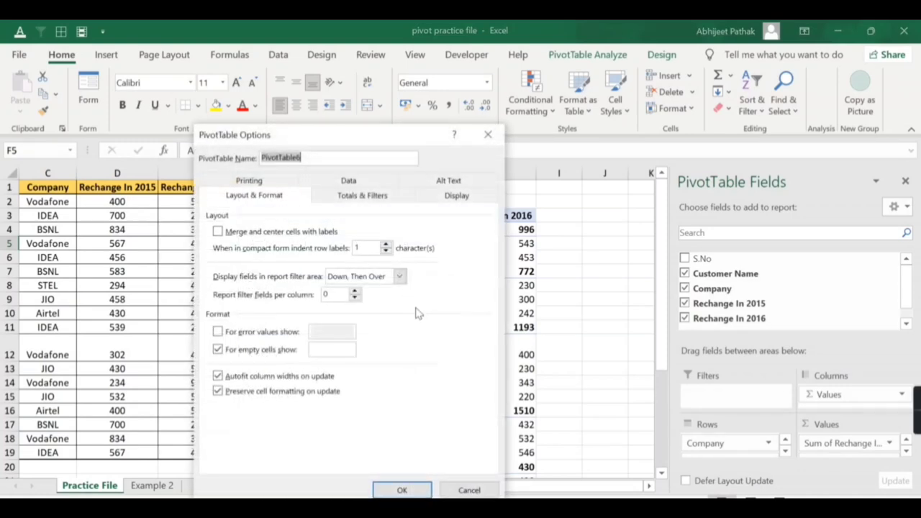
{"action": "left_click", "coordinate": [446, 197]}
{"action": "left_click_drag", "start_coordinate": [427, 138], "coordinate": [587, 137]}
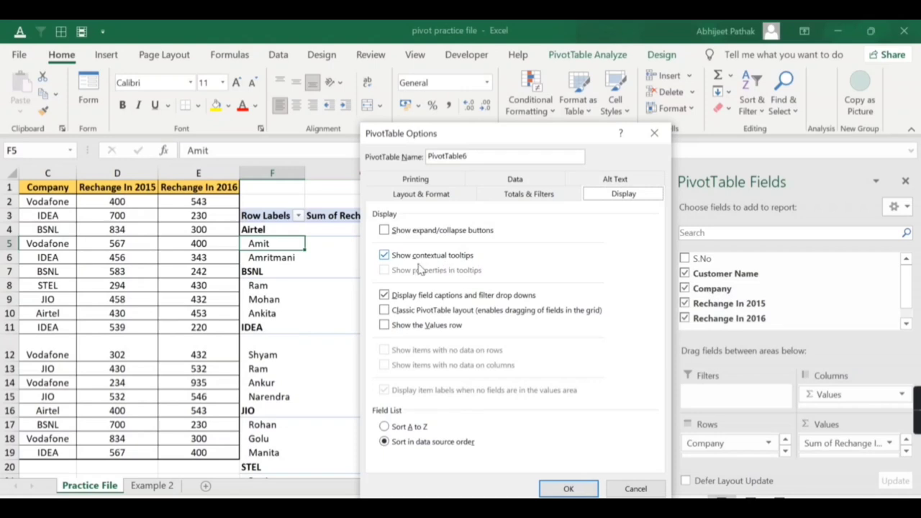
{"action": "left_click", "coordinate": [582, 488]}
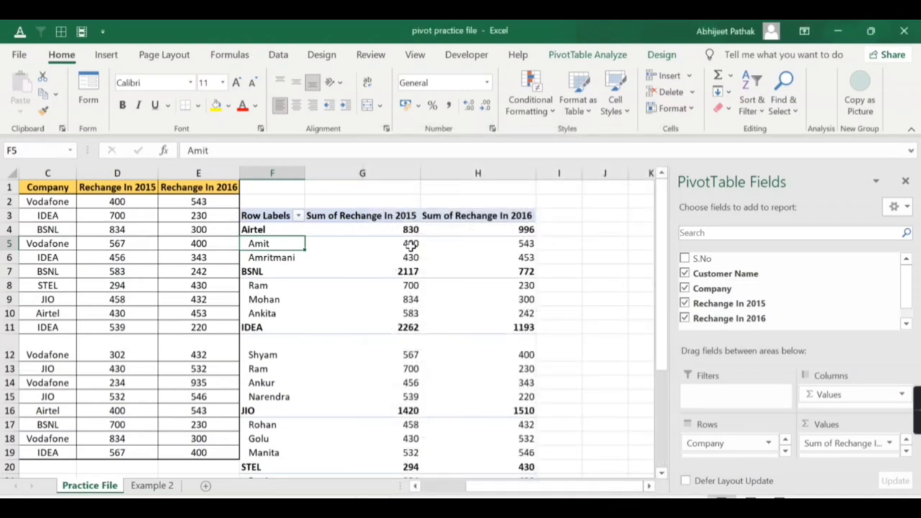
{"action": "mouse_move", "coordinate": [410, 244]}
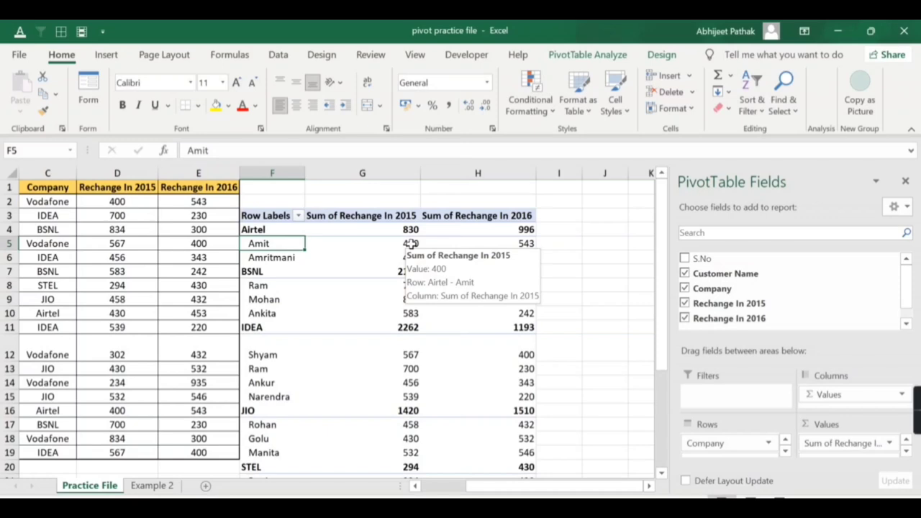
- Turn off Show contextual tooltips in the pivot table's Display options
{"action": "right_click", "coordinate": [410, 243]}
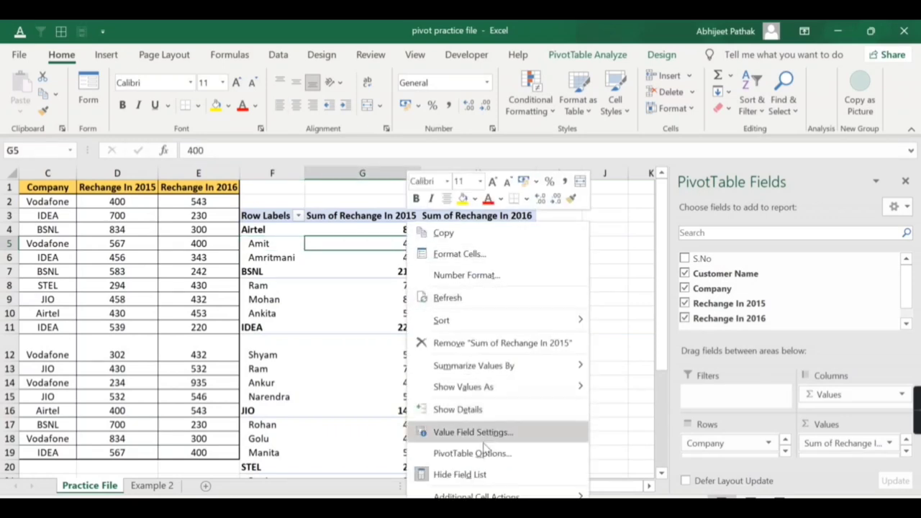
{"action": "left_click", "coordinate": [419, 452]}
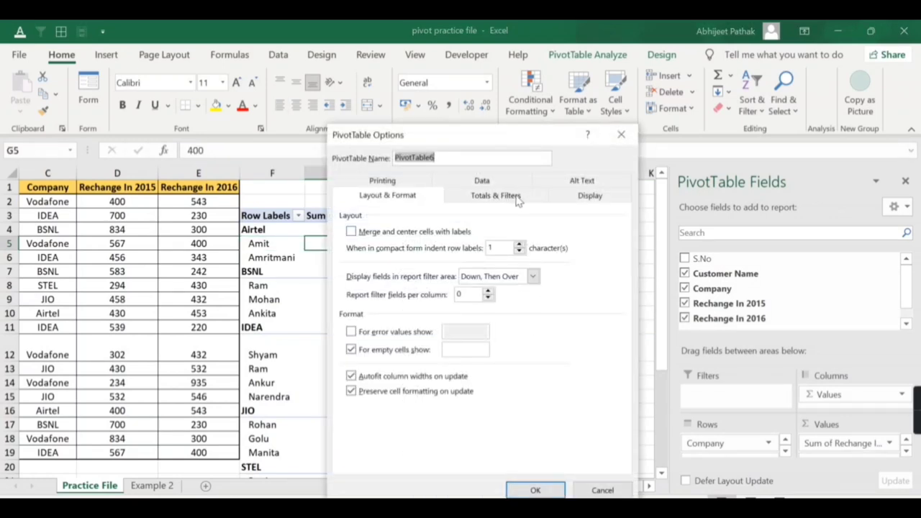
{"action": "left_click", "coordinate": [596, 199]}
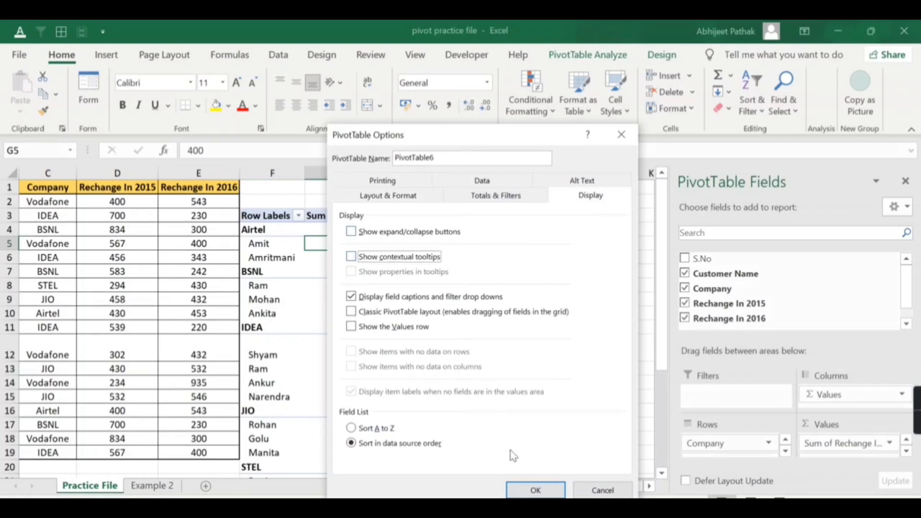
{"action": "left_click", "coordinate": [534, 490]}
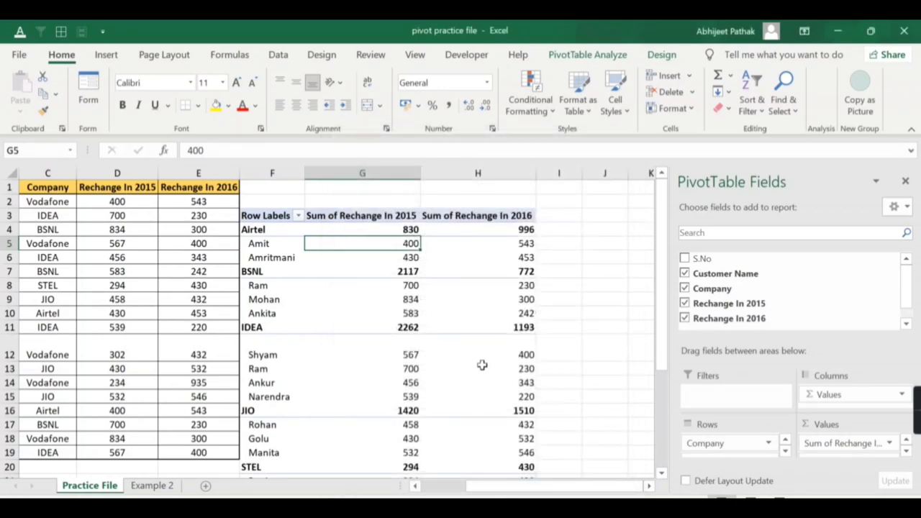
- Turn off Display field captions and filter drop downs in the pivot table's Display options
{"action": "right_click", "coordinate": [406, 244]}
{"action": "left_click", "coordinate": [492, 455]}
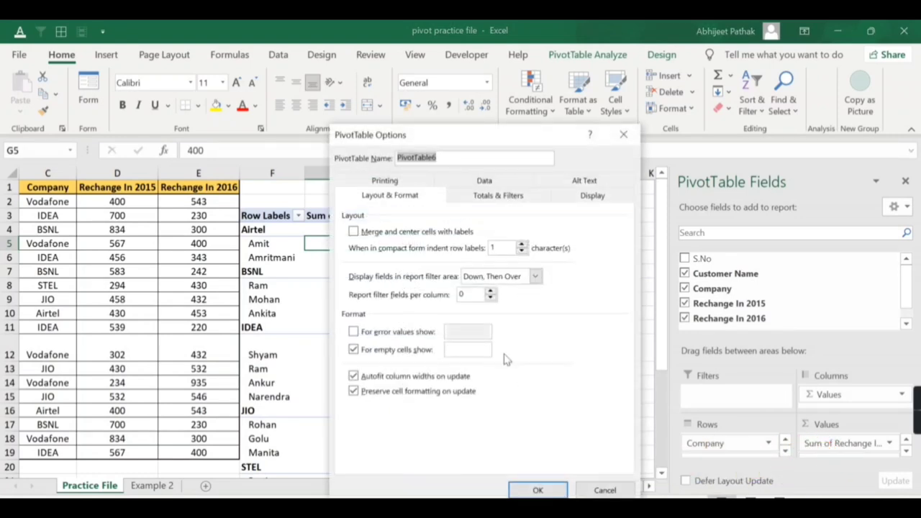
{"action": "left_click", "coordinate": [595, 197]}
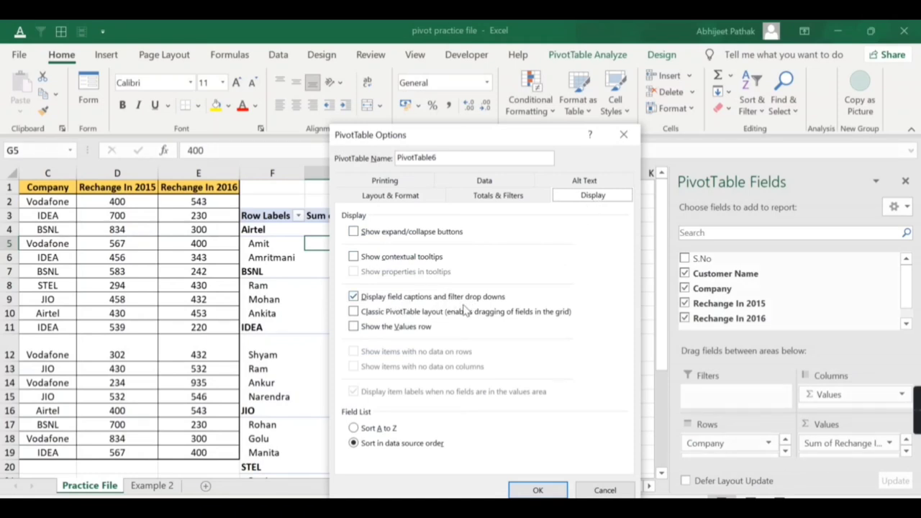
{"action": "left_click", "coordinate": [354, 297]}
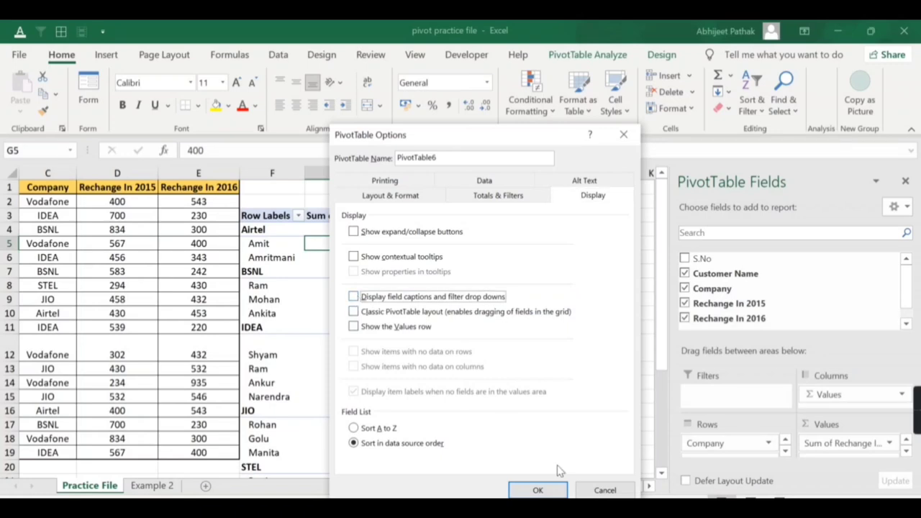
{"action": "left_click", "coordinate": [542, 491]}
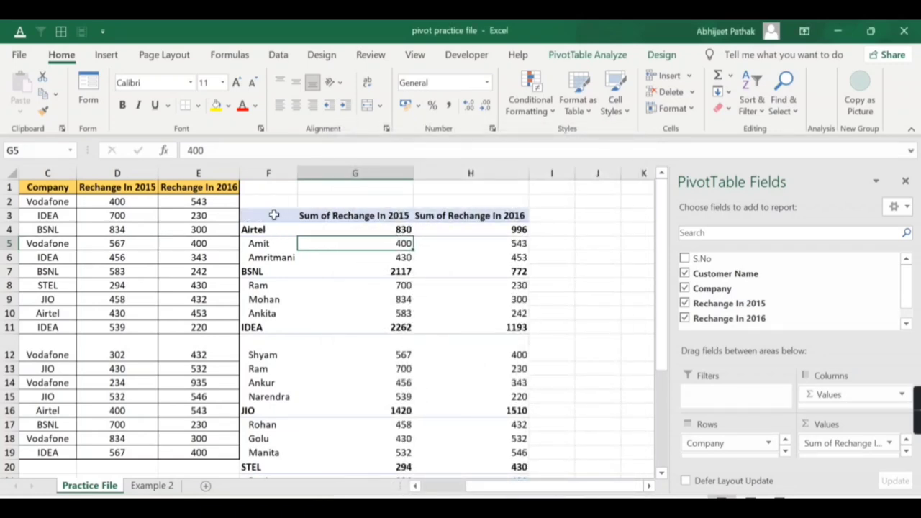
- Turn Display field captions and filter drop downs back on, enable Classic PivotTable layout, and look over the pivot table
{"action": "right_click", "coordinate": [387, 244]}
{"action": "left_click", "coordinate": [464, 453]}
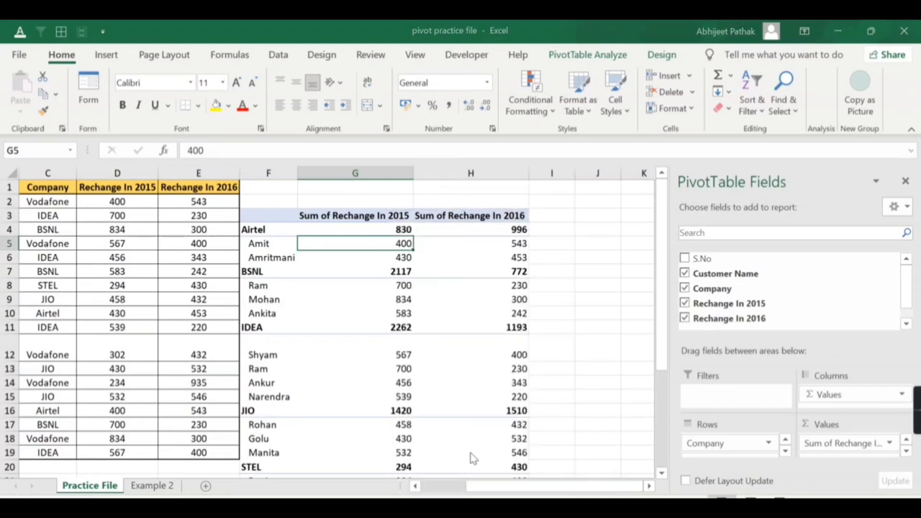
{"action": "left_click", "coordinate": [568, 197]}
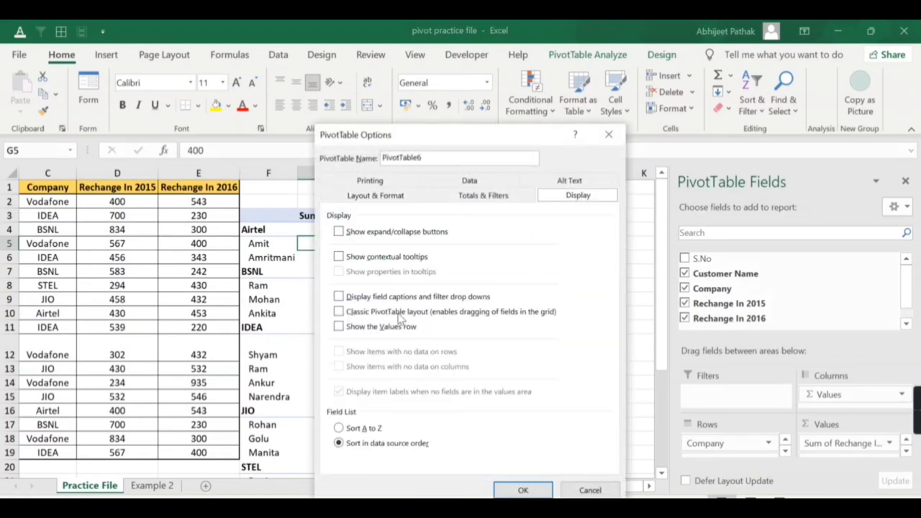
{"action": "left_click", "coordinate": [367, 303]}
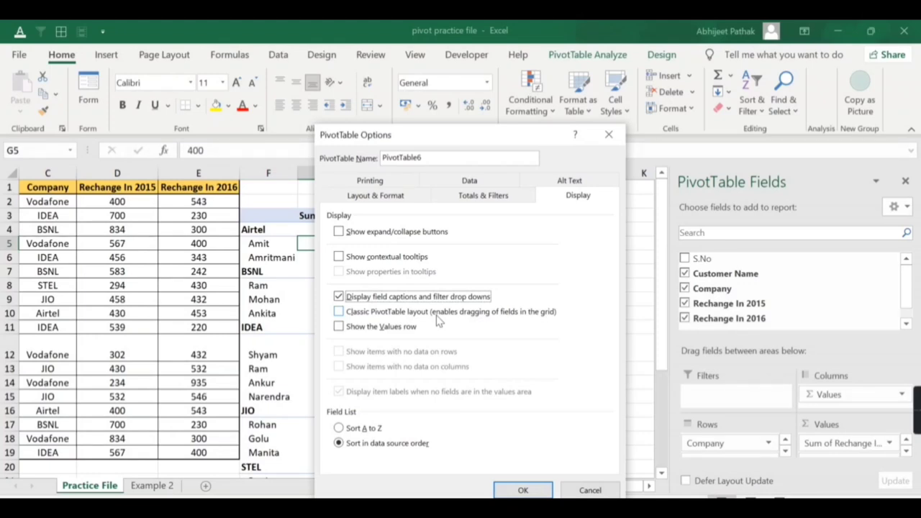
{"action": "left_click", "coordinate": [367, 317]}
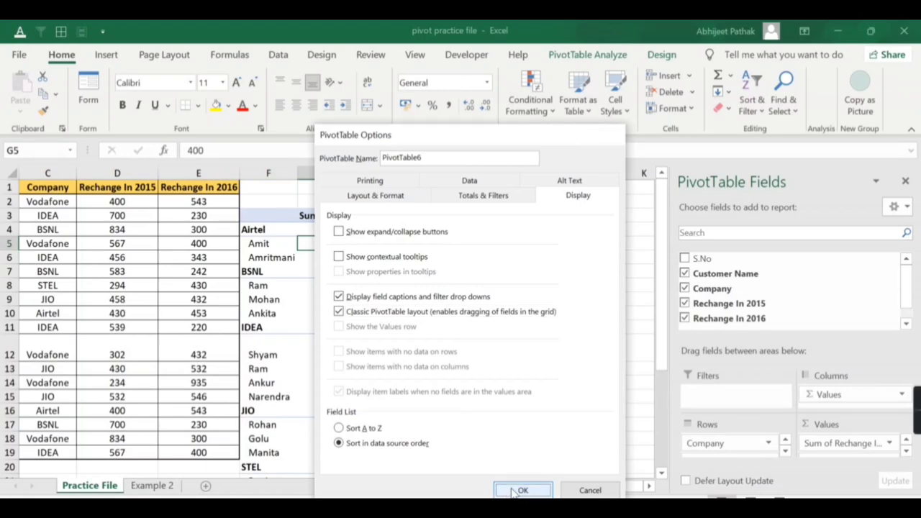
{"action": "left_click", "coordinate": [520, 490]}
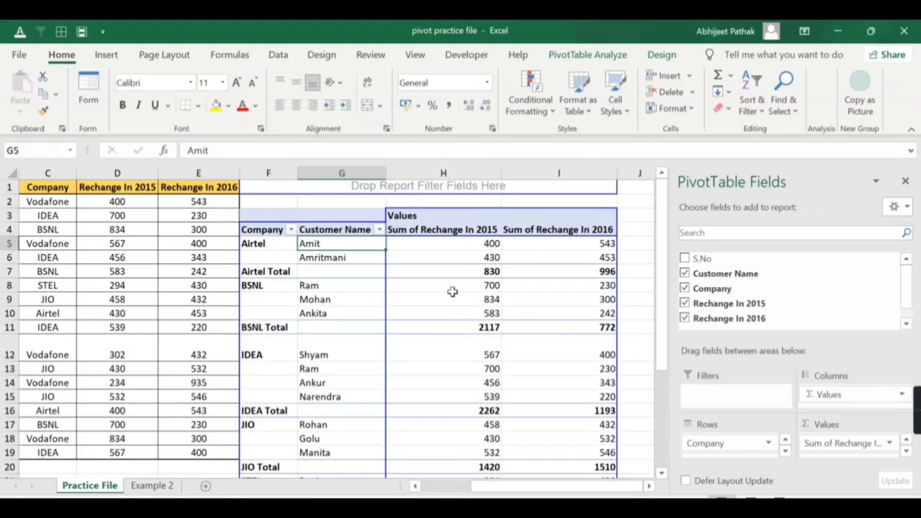
{"action": "scroll", "coordinate": [490, 310], "scroll_direction": "down", "scroll_amount": 2}
{"action": "scroll", "coordinate": [486, 331], "scroll_direction": "up", "scroll_amount": 2}
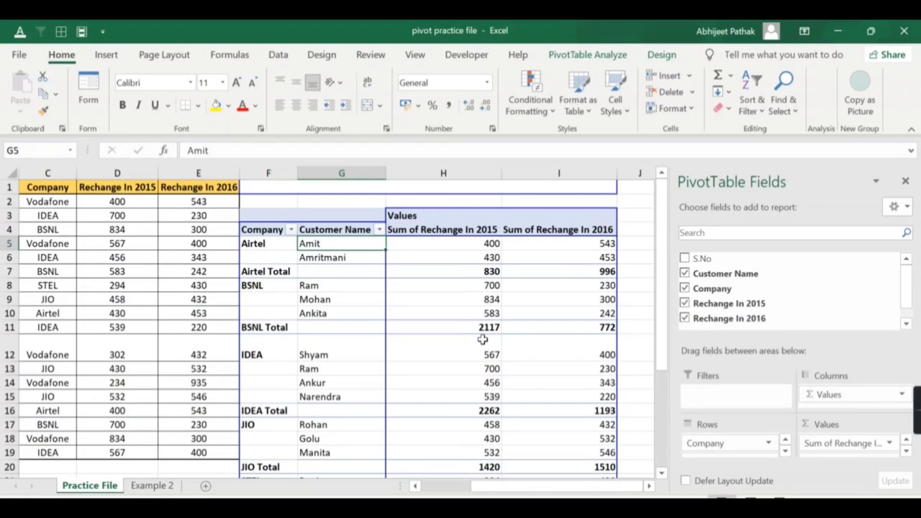
- Review the Field List sorting choices in the pivot table's Display options without changing them
{"action": "right_click", "coordinate": [352, 247]}
{"action": "left_click", "coordinate": [436, 461]}
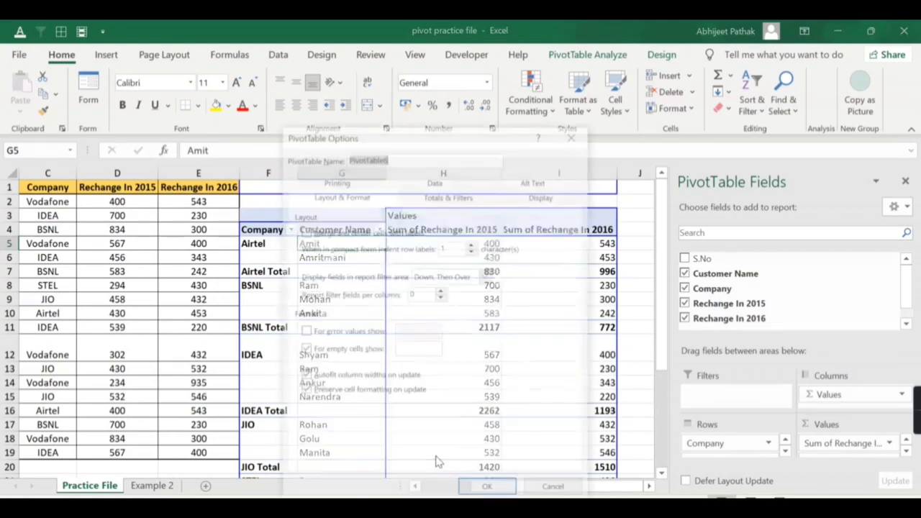
{"action": "left_click", "coordinate": [526, 204]}
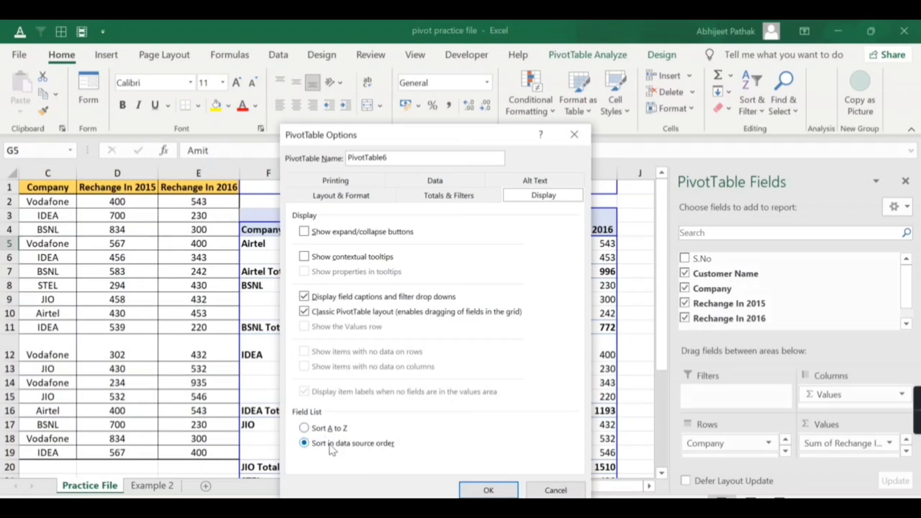
{"action": "left_click", "coordinate": [573, 135]}
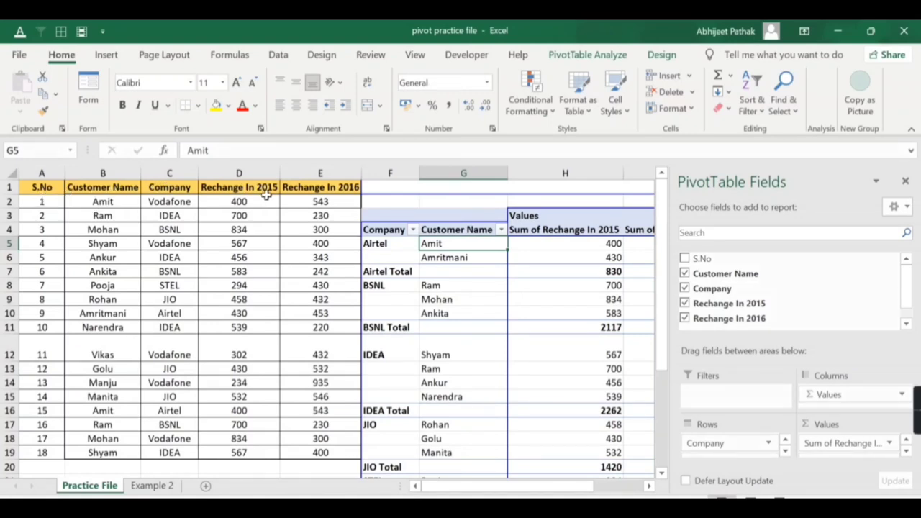
- Set the pivot table's Field List order to Sort A to Z in the Display options
{"action": "right_click", "coordinate": [453, 231]}
{"action": "left_click", "coordinate": [523, 453]}
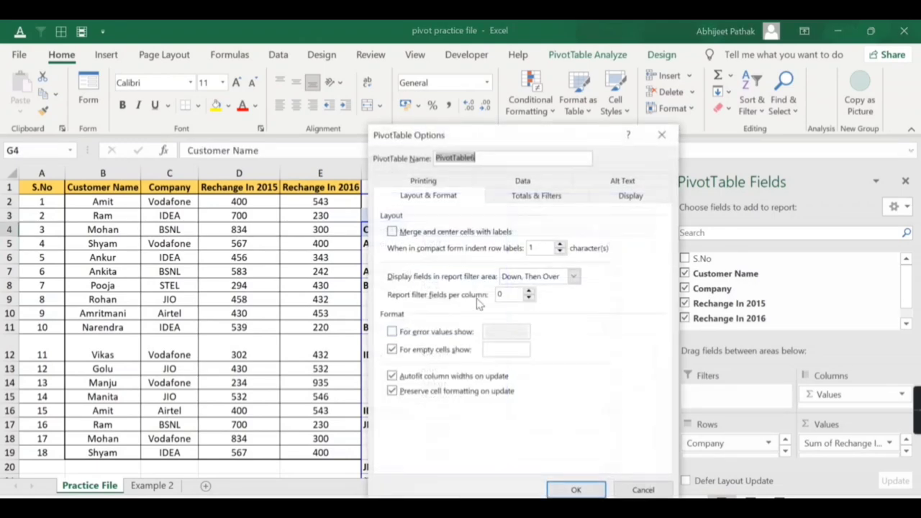
{"action": "left_click", "coordinate": [631, 195]}
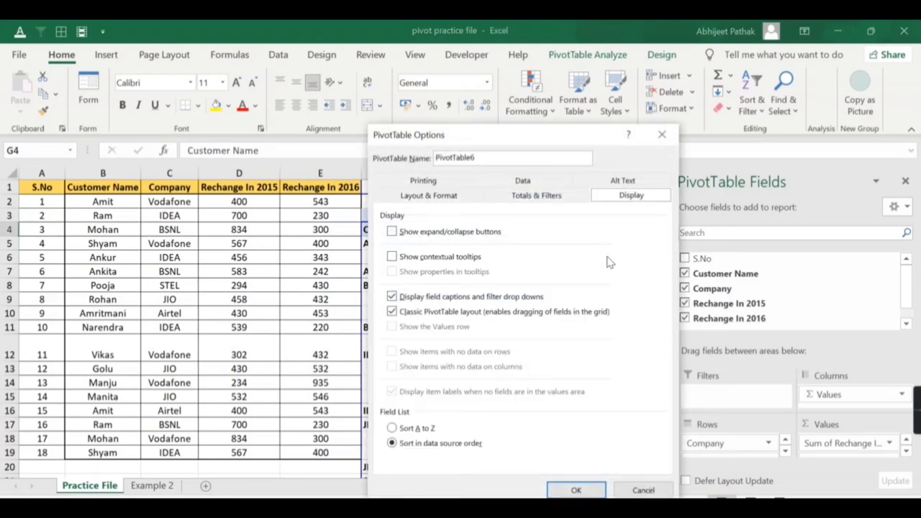
{"action": "left_click", "coordinate": [417, 428]}
{"action": "left_click", "coordinate": [577, 491]}
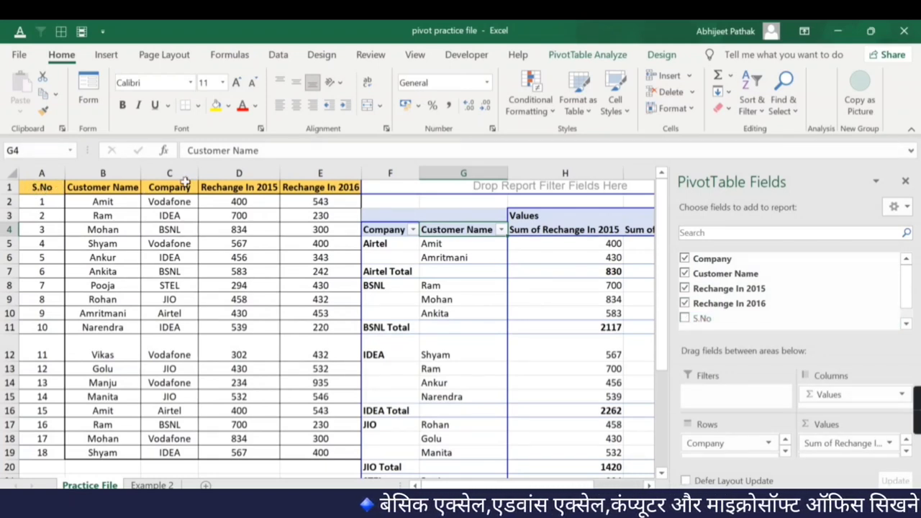
- Set the Field List order back to Sort in data source order in the pivot table's Display options
{"action": "left_click", "coordinate": [435, 245]}
{"action": "right_click", "coordinate": [435, 244]}
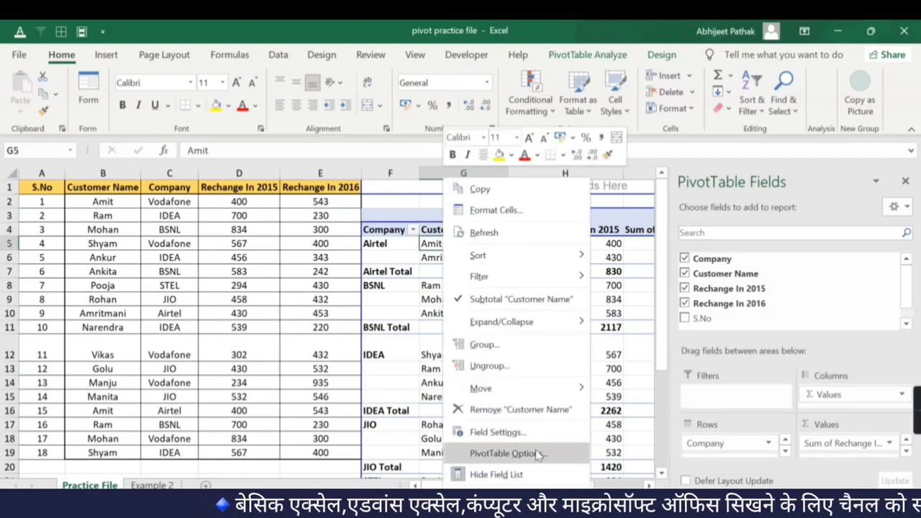
{"action": "left_click", "coordinate": [504, 453]}
{"action": "left_click", "coordinate": [638, 198]}
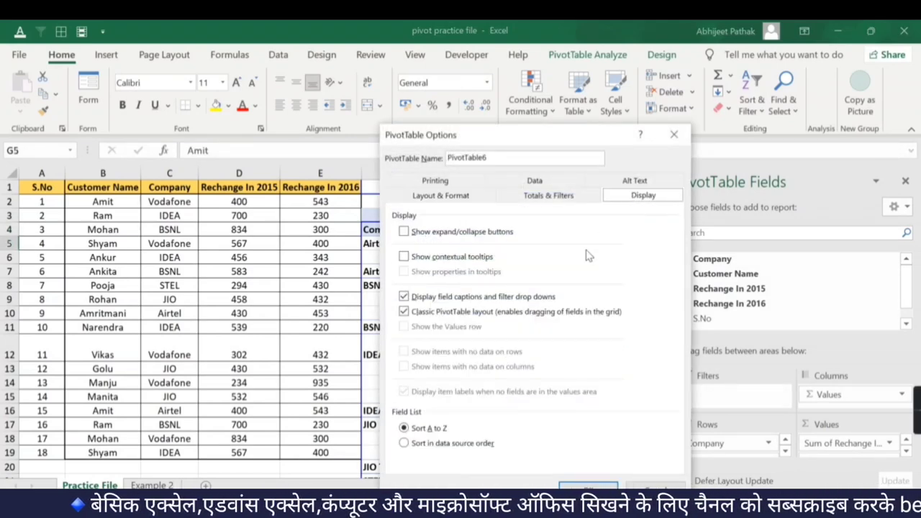
{"action": "left_click", "coordinate": [444, 446]}
{"action": "key", "text": "Return"}
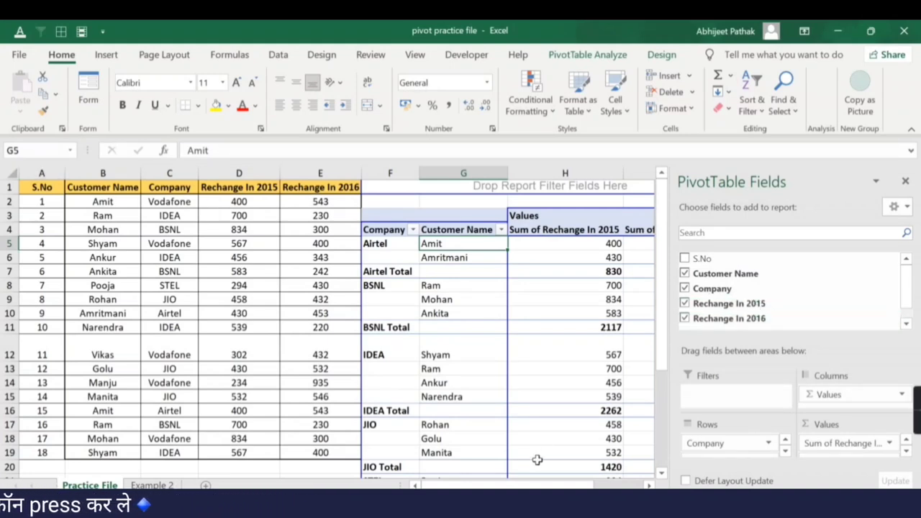
{"action": "left_click_drag", "start_coordinate": [581, 486], "coordinate": [587, 487]}
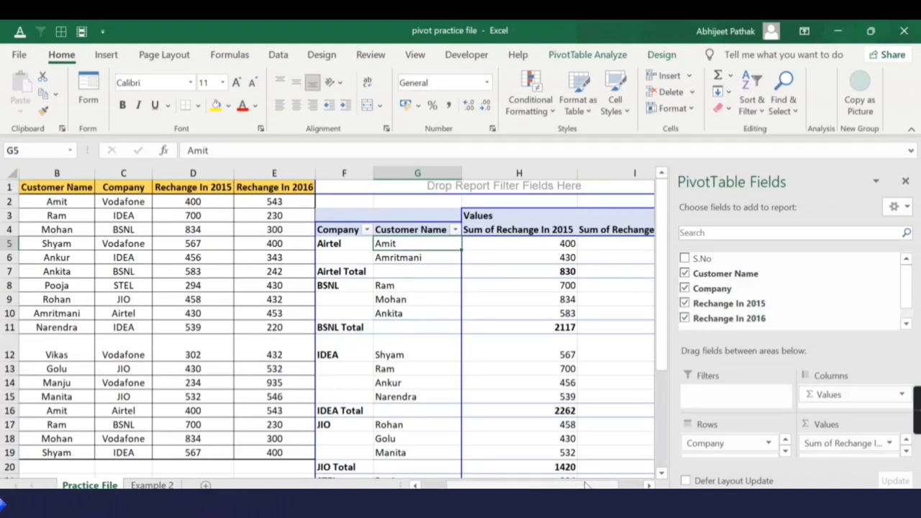